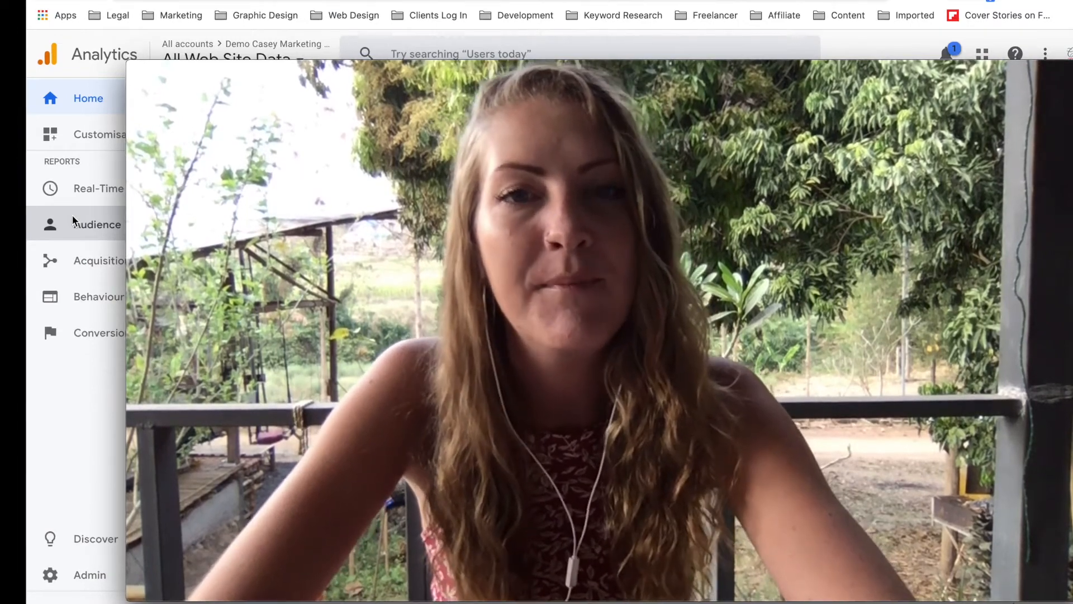
# Open the Demo Casey Marketing Creations property settings in the administration area, with the video window moved aside and floating on top.
pyautogui.moveTo(129, 64)
pyautogui.moveTo(129, 64); pyautogui.dragTo(767, 421)
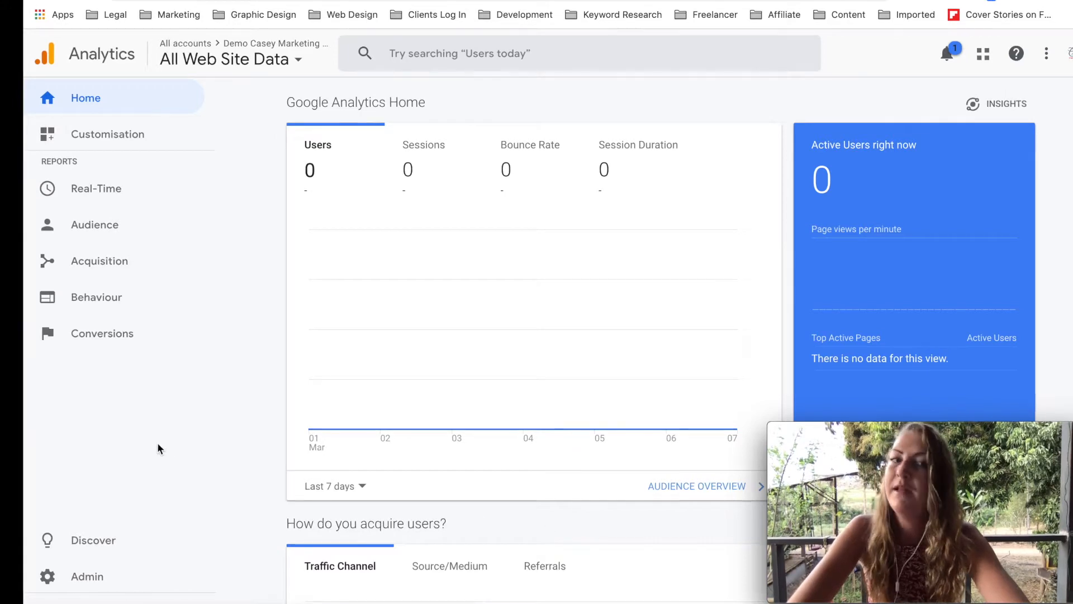
pyautogui.click(90, 575)
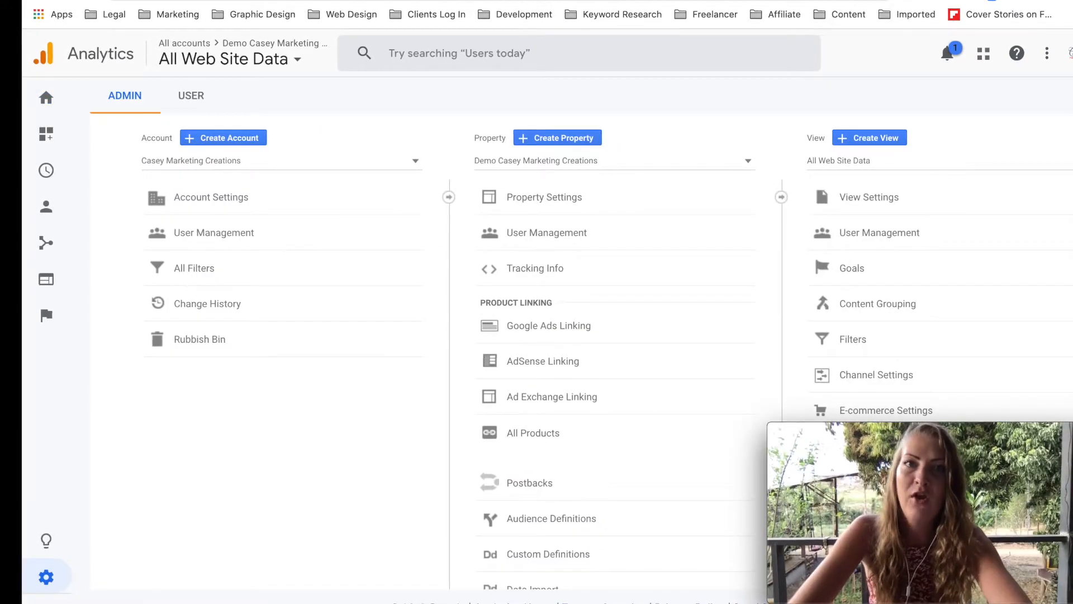
pyautogui.click(284, 1)
pyautogui.moveTo(242, 1)
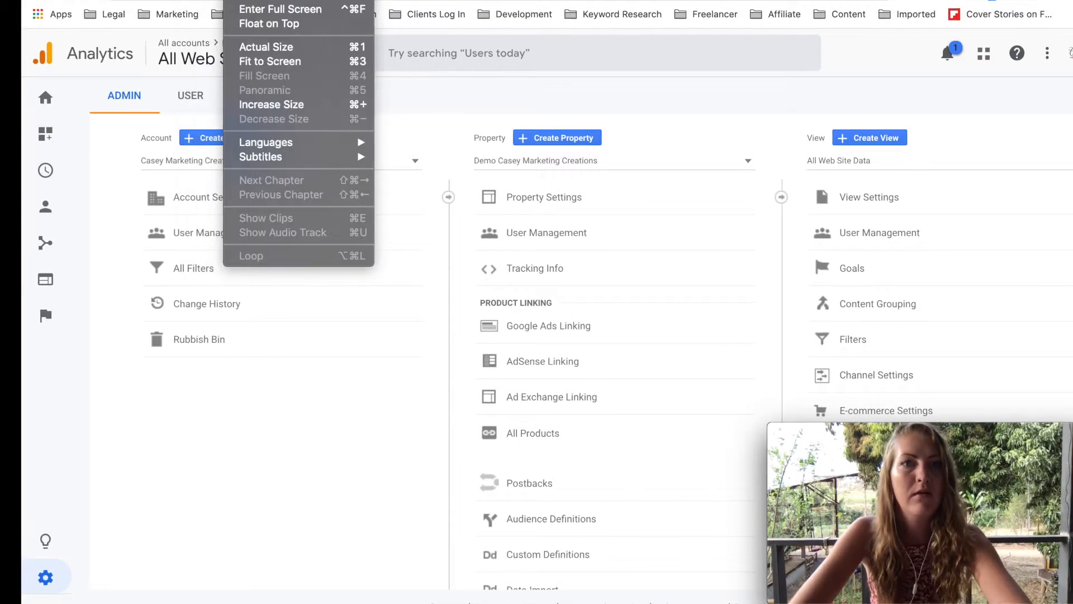
pyautogui.click(294, 23)
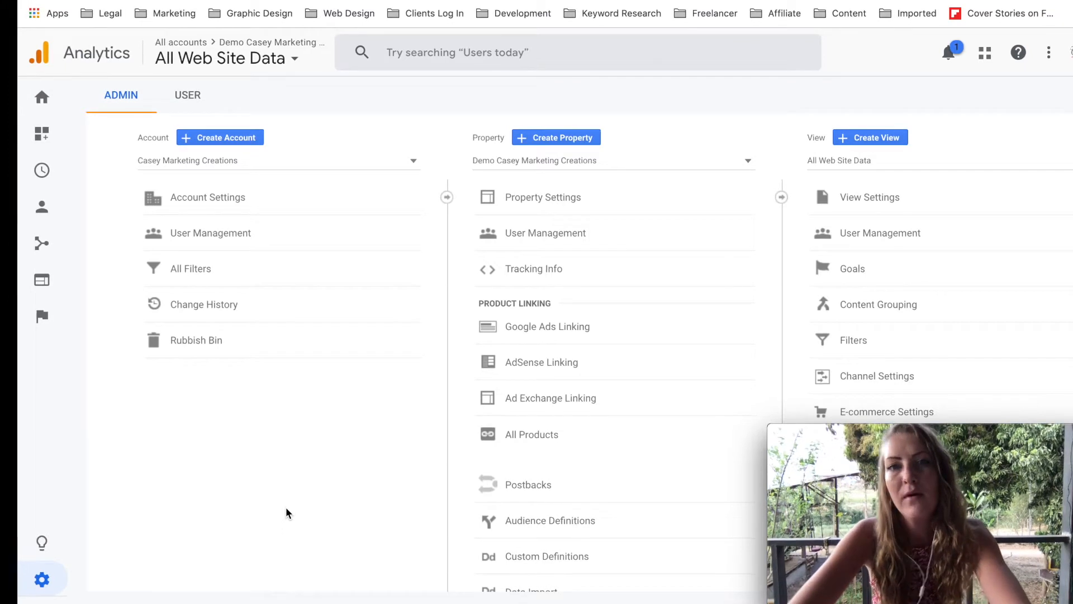
pyautogui.click(533, 204)
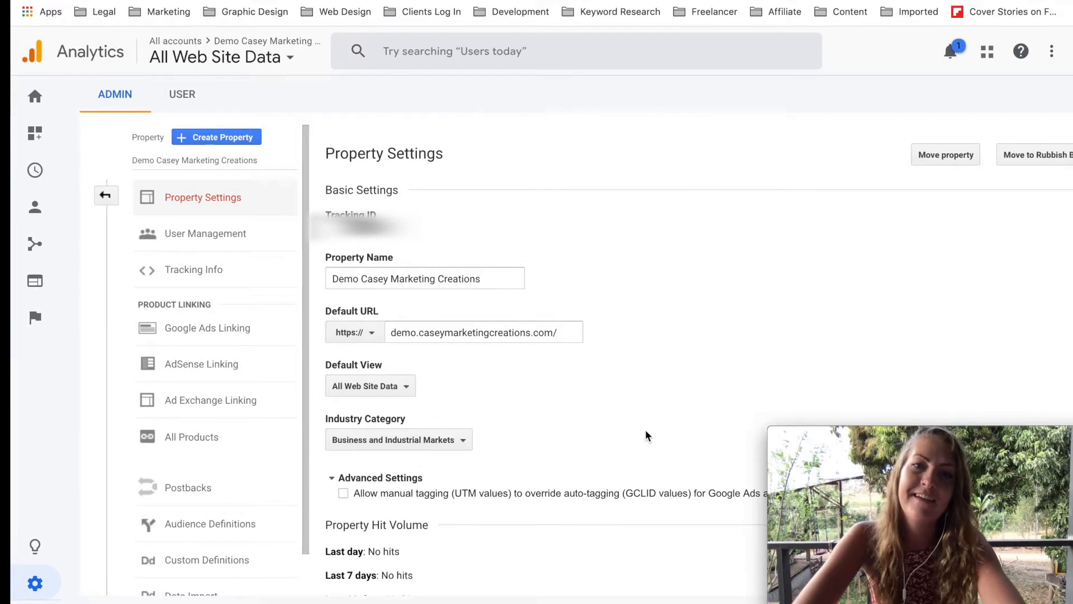
pyautogui.click(362, 335)
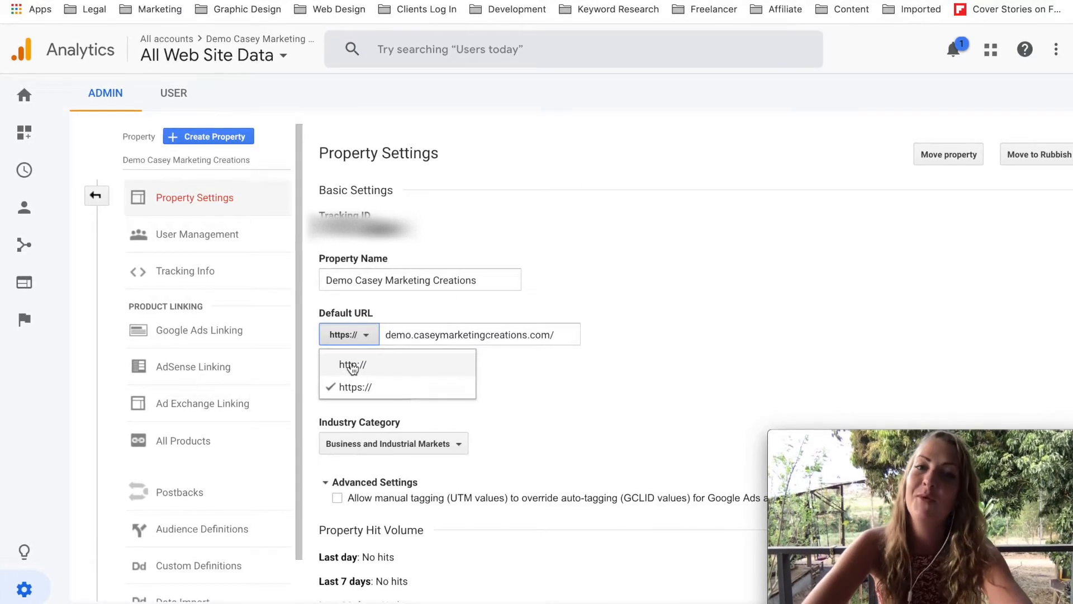
pyautogui.click(356, 394)
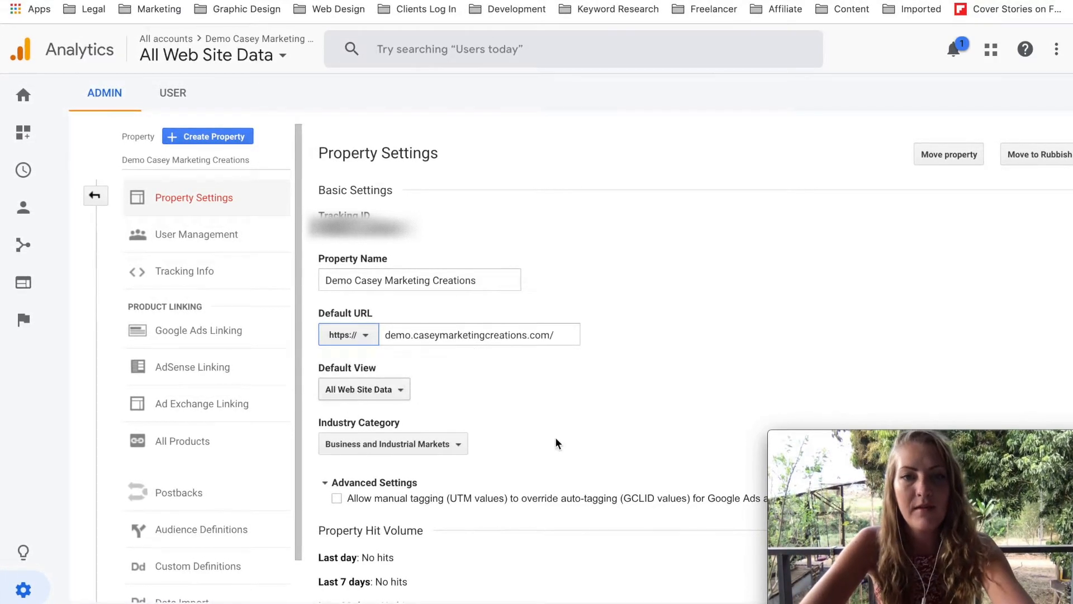
pyautogui.scroll(-4, 555, 443)
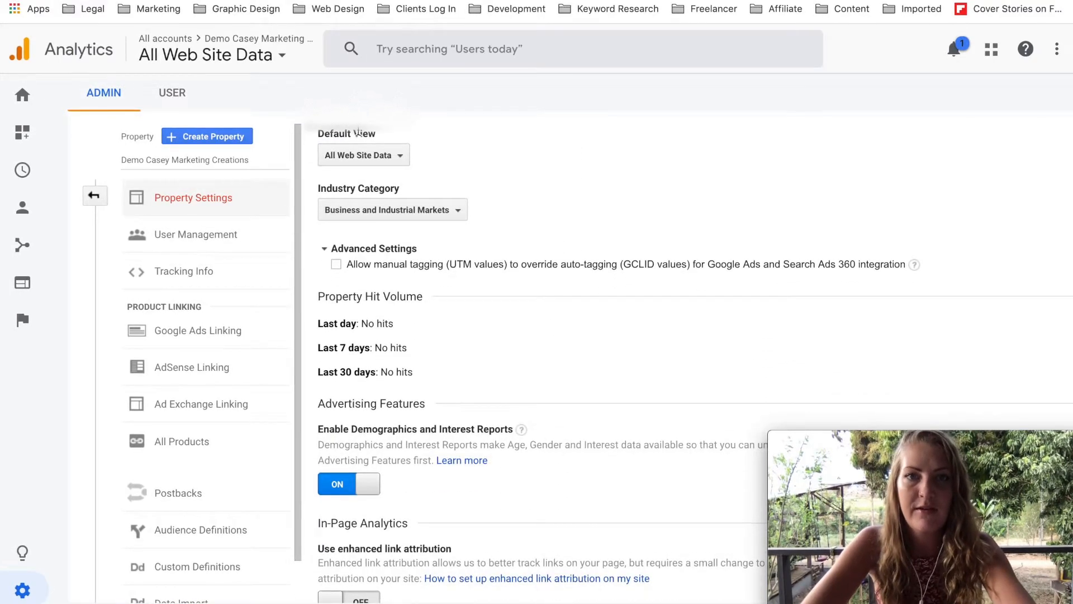
pyautogui.scroll(3, 357, 128)
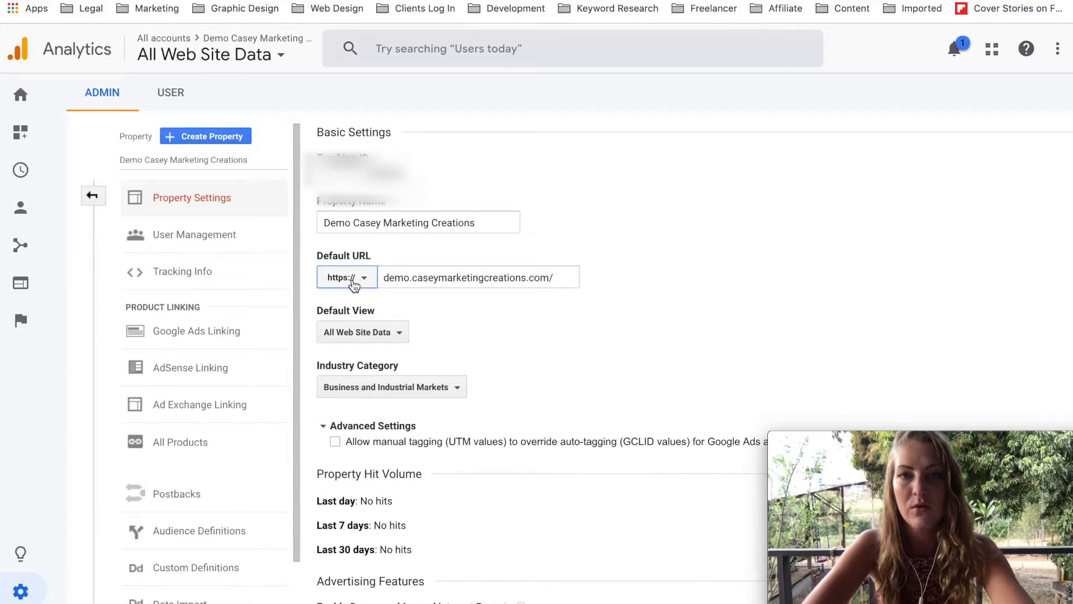
pyautogui.scroll(-3, 475, 340)
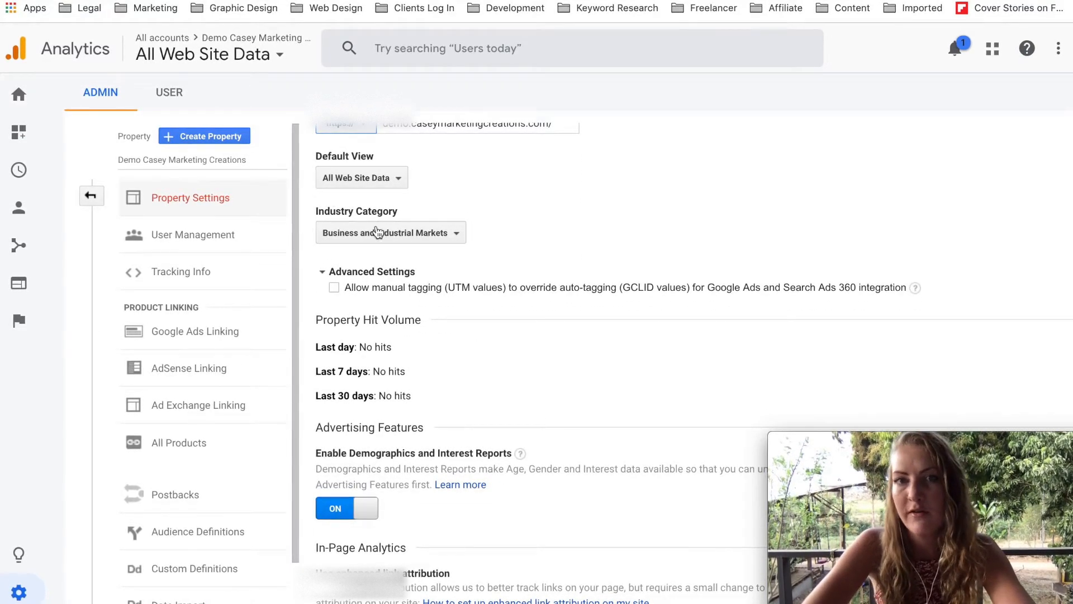
# Select Business and Industrial Markets as the industry category and allow manual tagging (UTM values) to override auto-tagging.
pyautogui.click(450, 232)
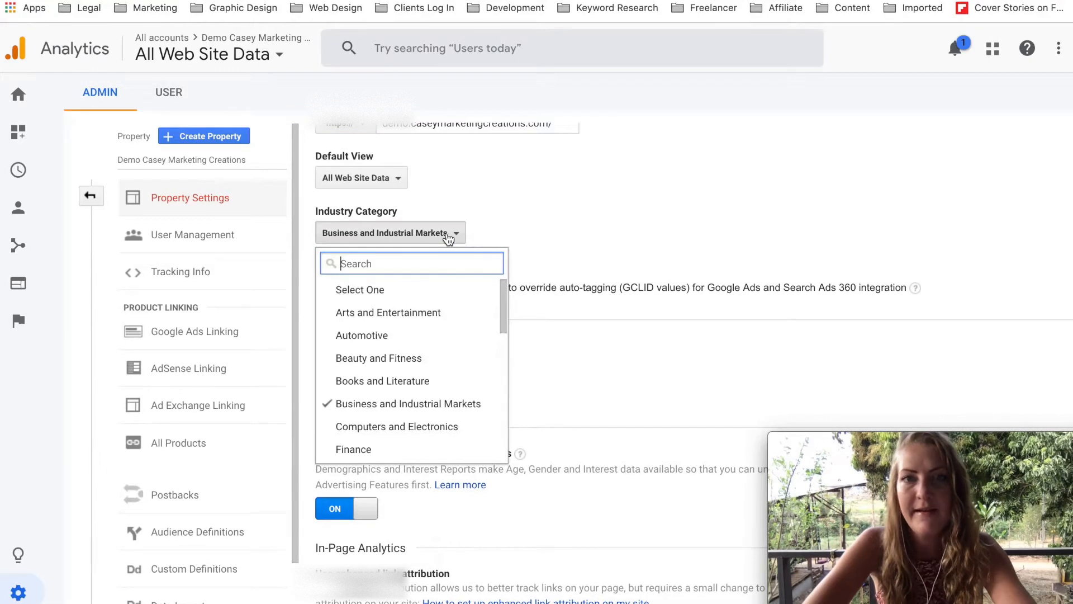
pyautogui.click(390, 404)
pyautogui.click(508, 291)
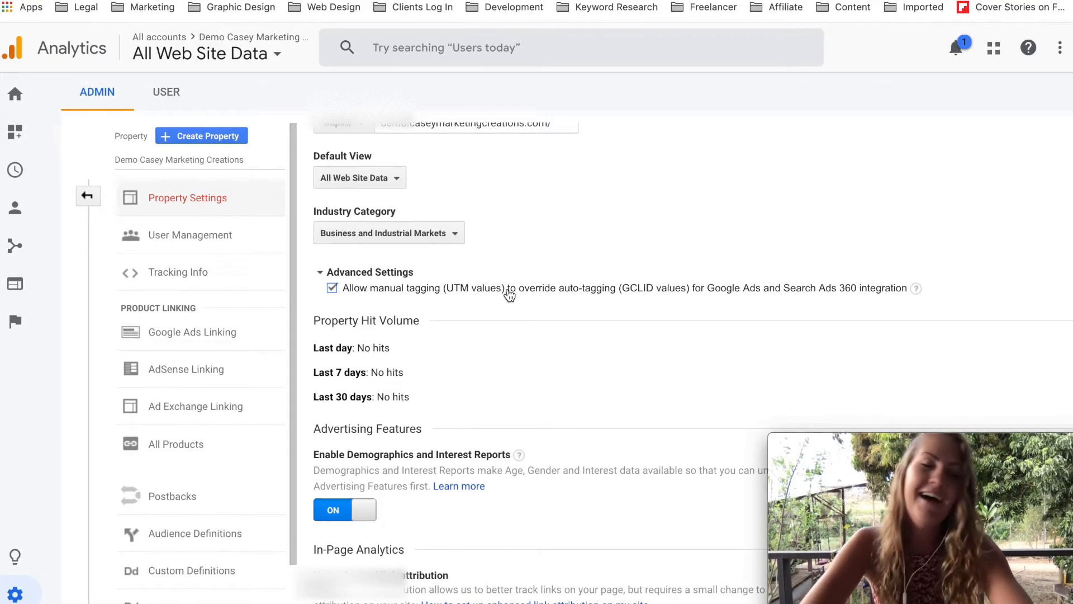
# Switch Demographics and Interest Reports off and back on under Advertising Features.
pyautogui.scroll(-5, 509, 293)
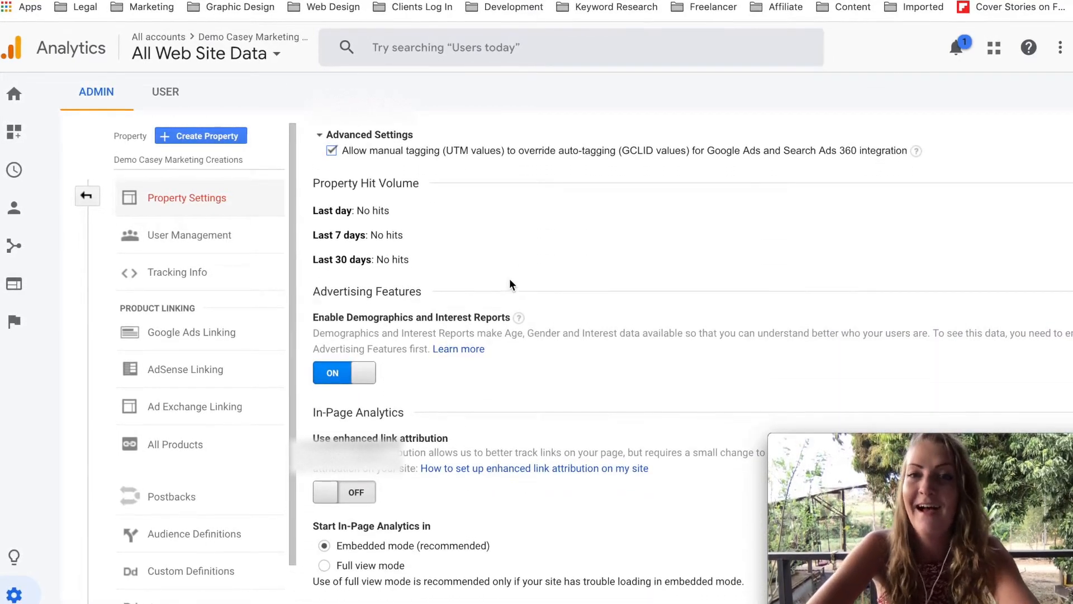
pyautogui.click(351, 377)
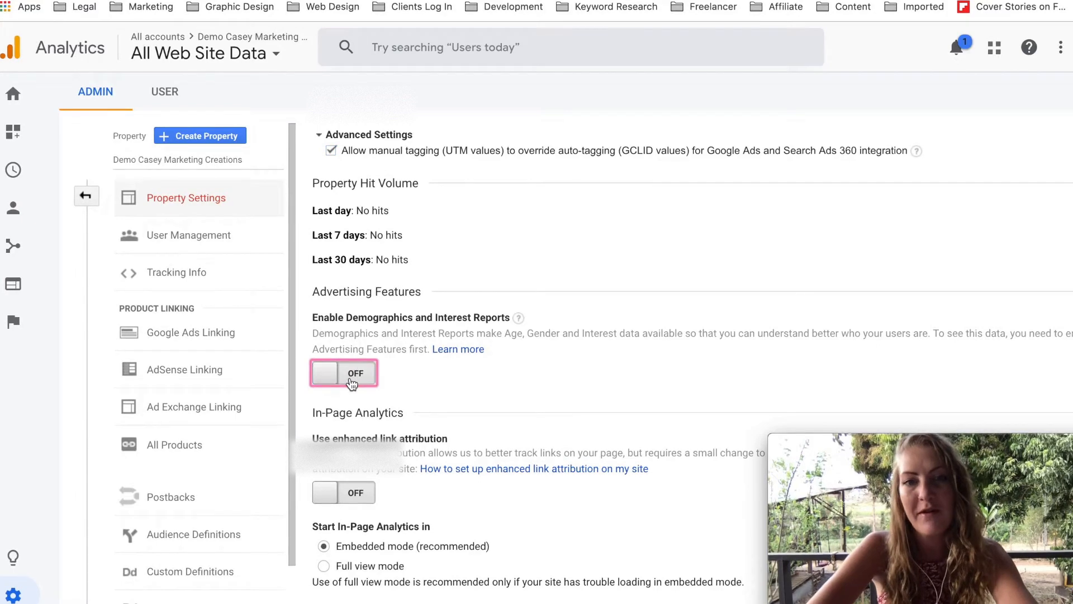
pyautogui.scroll(-3, 336, 330)
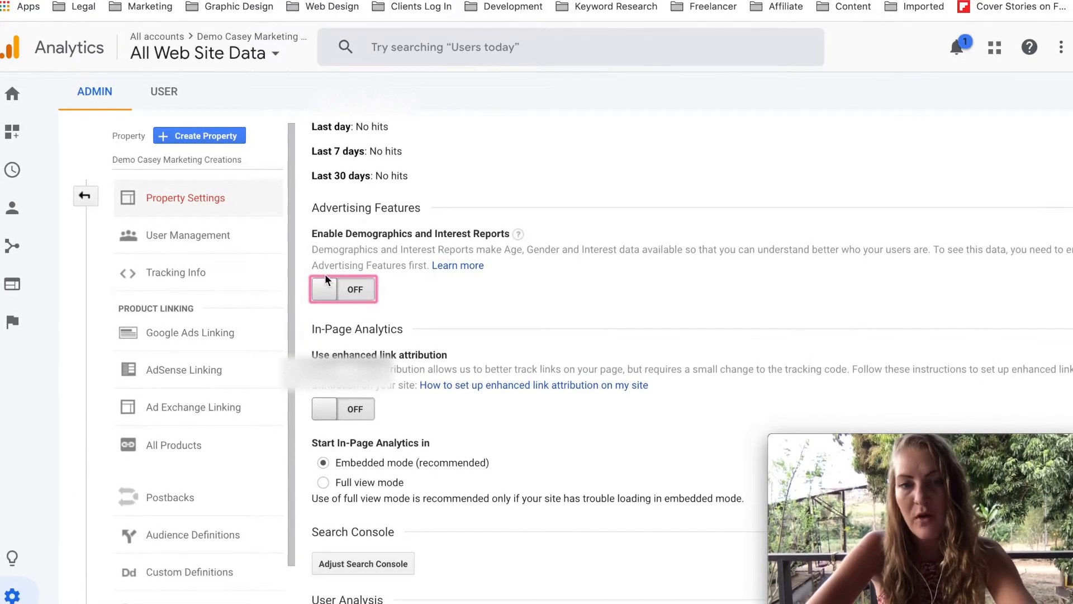
pyautogui.moveTo(313, 233); pyautogui.dragTo(508, 233)
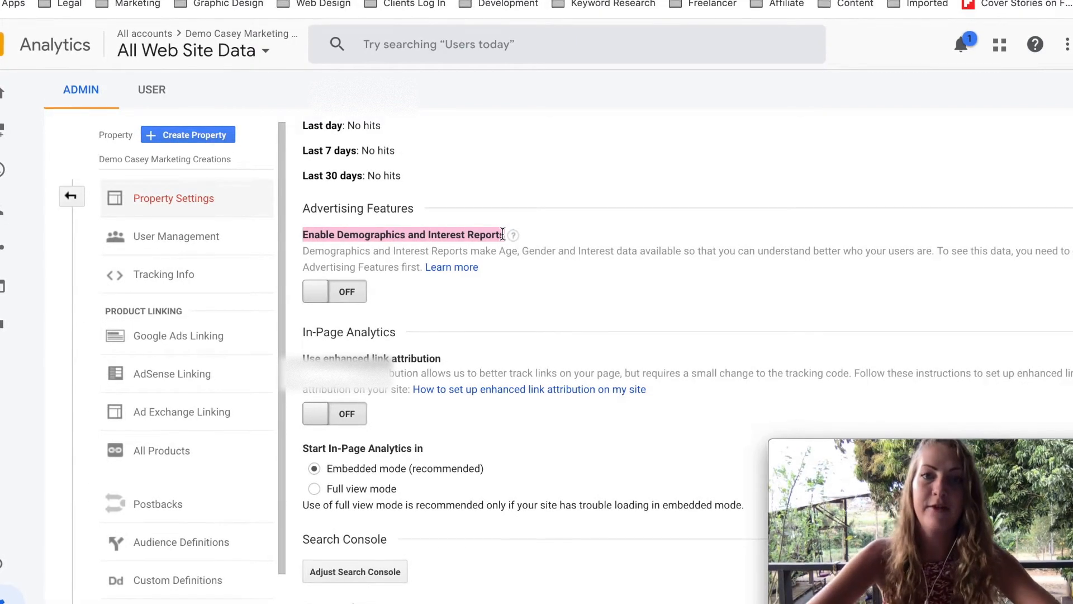
pyautogui.click(339, 291)
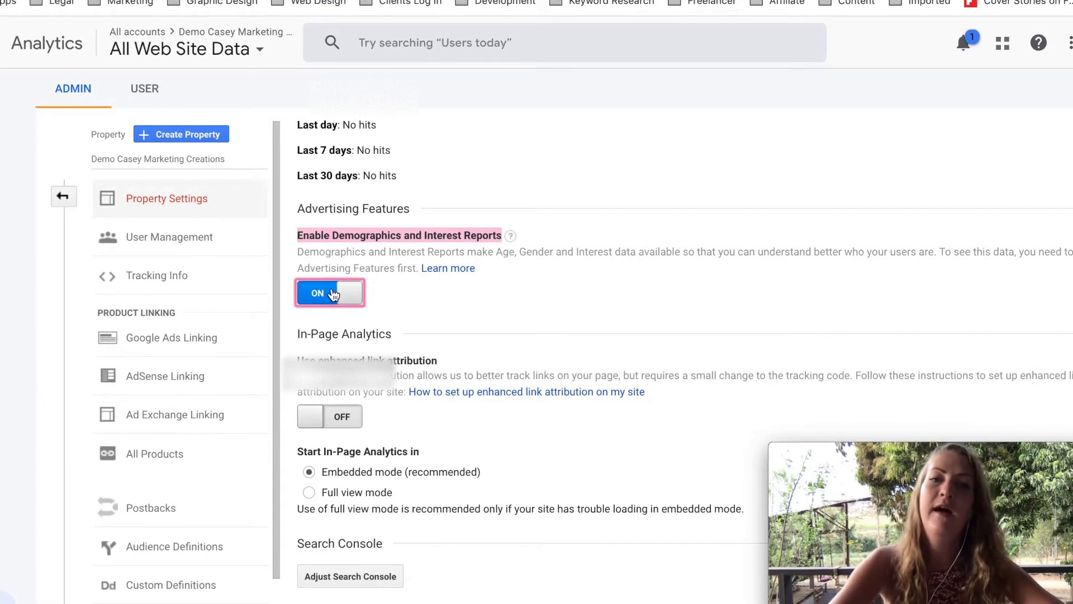
# Review the Search Console section, leave the users metric in reporting switched on, and save the property settings.
pyautogui.scroll(-3, 341, 336)
pyautogui.moveTo(297, 368); pyautogui.dragTo(385, 373)
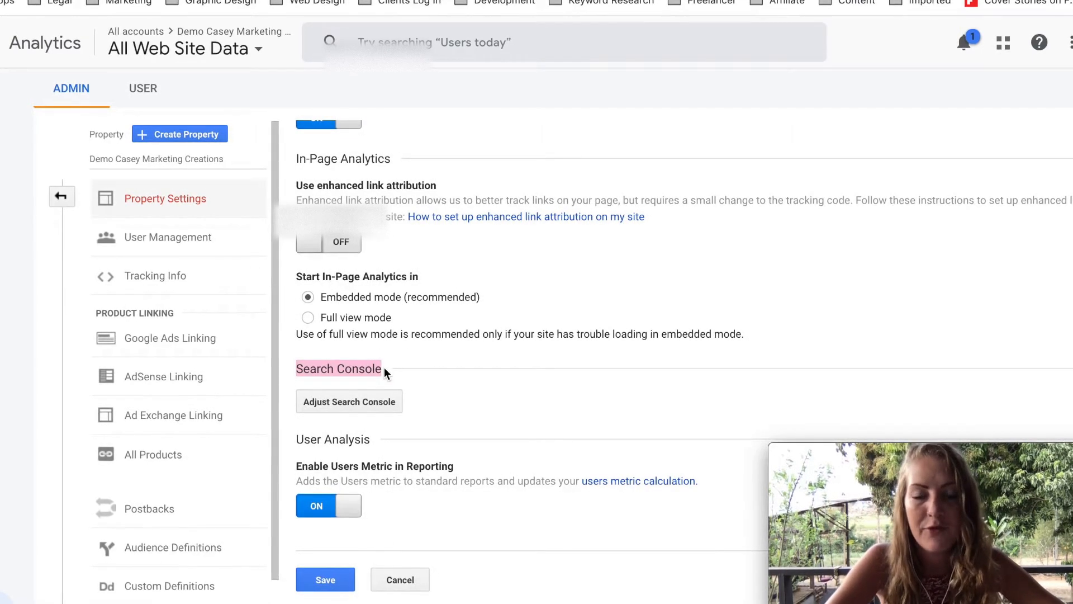
pyautogui.click(384, 367)
pyautogui.moveTo(384, 368); pyautogui.dragTo(297, 370)
pyautogui.click(298, 370)
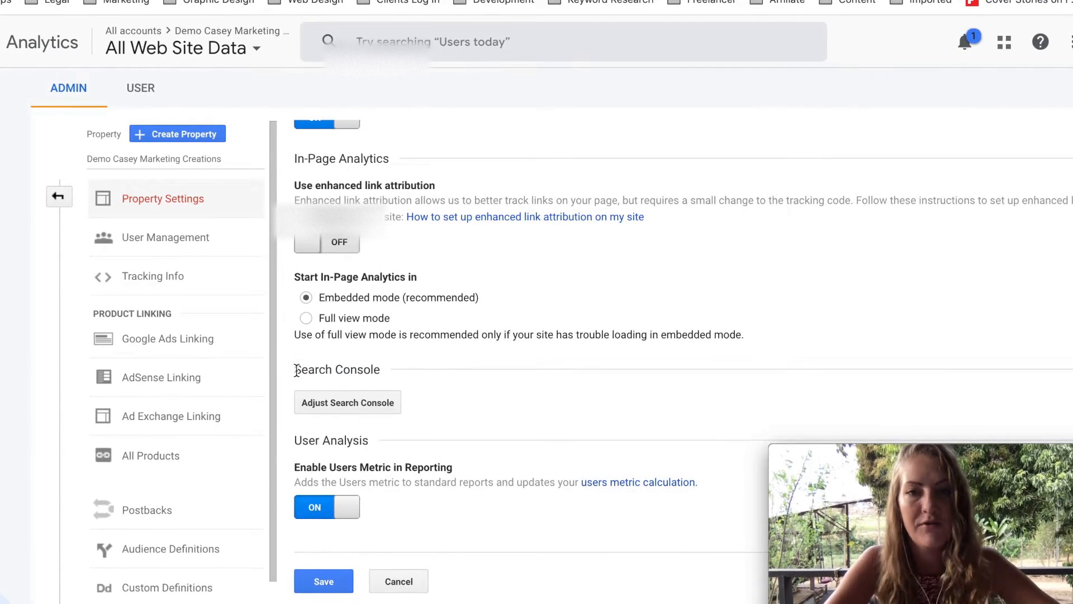
pyautogui.click(306, 509)
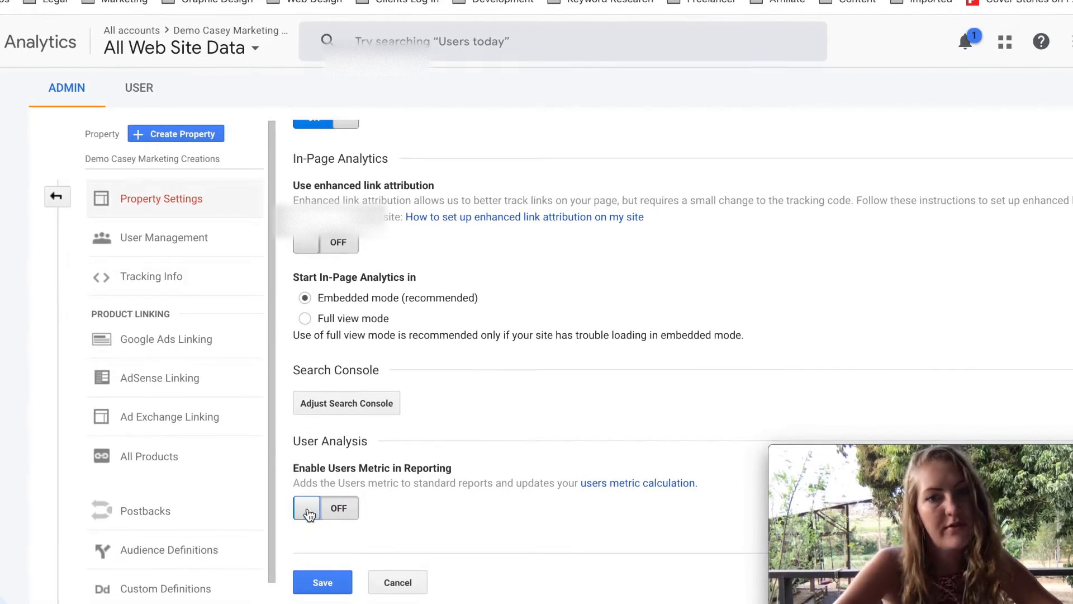
pyautogui.click(308, 508)
pyautogui.moveTo(294, 481); pyautogui.dragTo(543, 481)
pyautogui.click(542, 481)
pyautogui.click(322, 583)
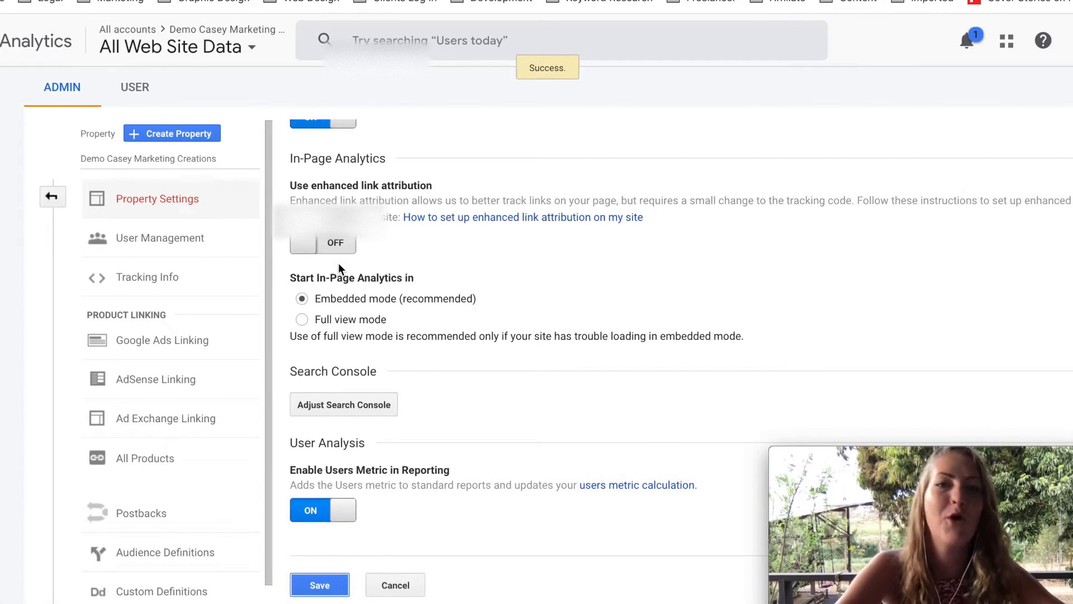
# Return to the admin overview and open the All Web Site Data view's settings, checking its basic settings.
pyautogui.scroll(10, 338, 263)
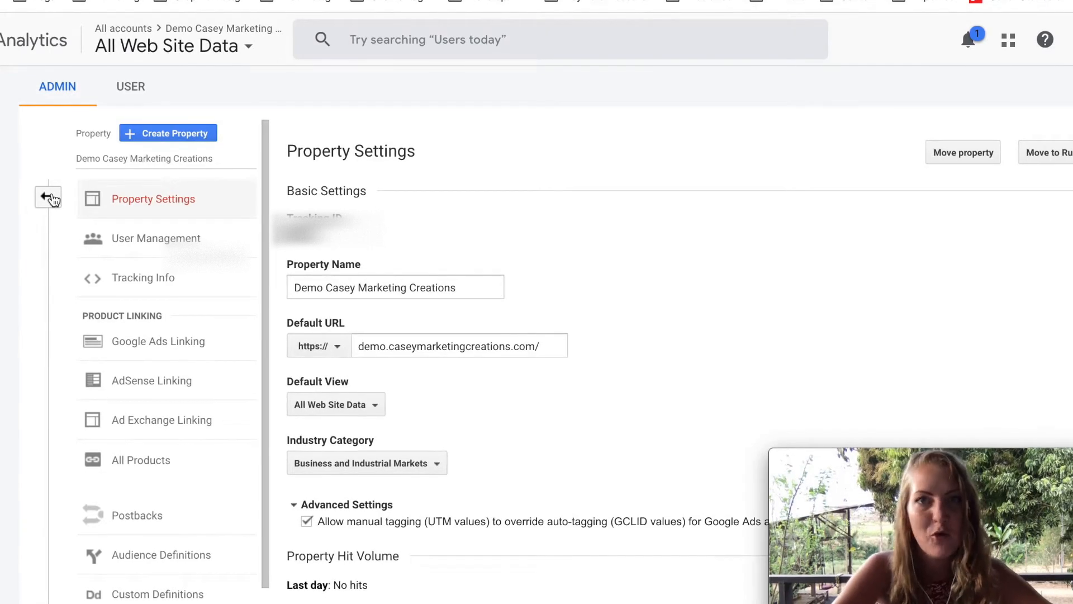
pyautogui.click(48, 198)
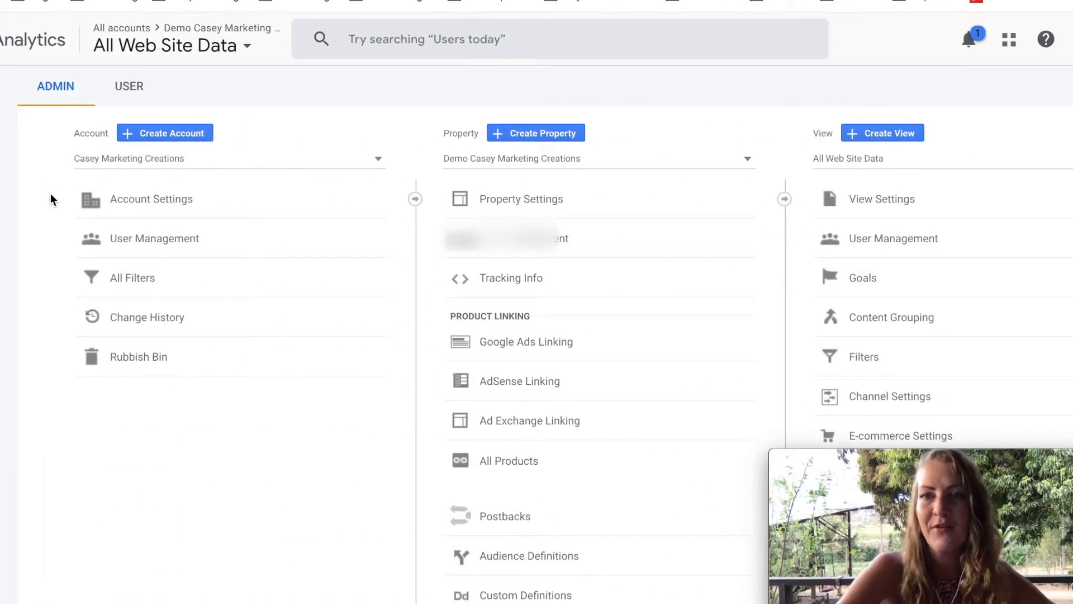
pyautogui.moveTo(1037, 504); pyautogui.dragTo(240, 490)
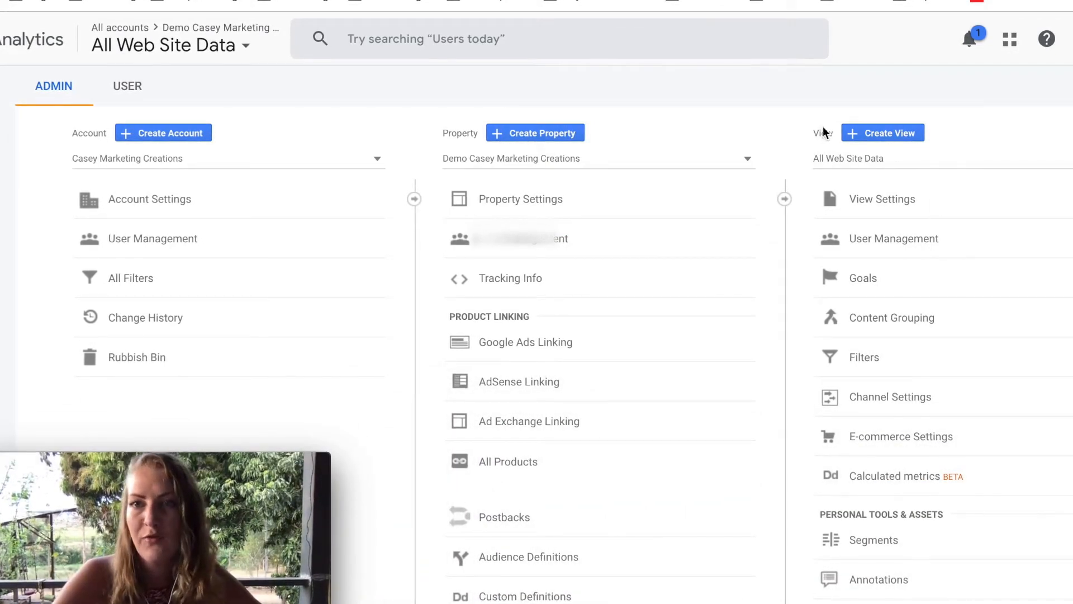
pyautogui.click(886, 198)
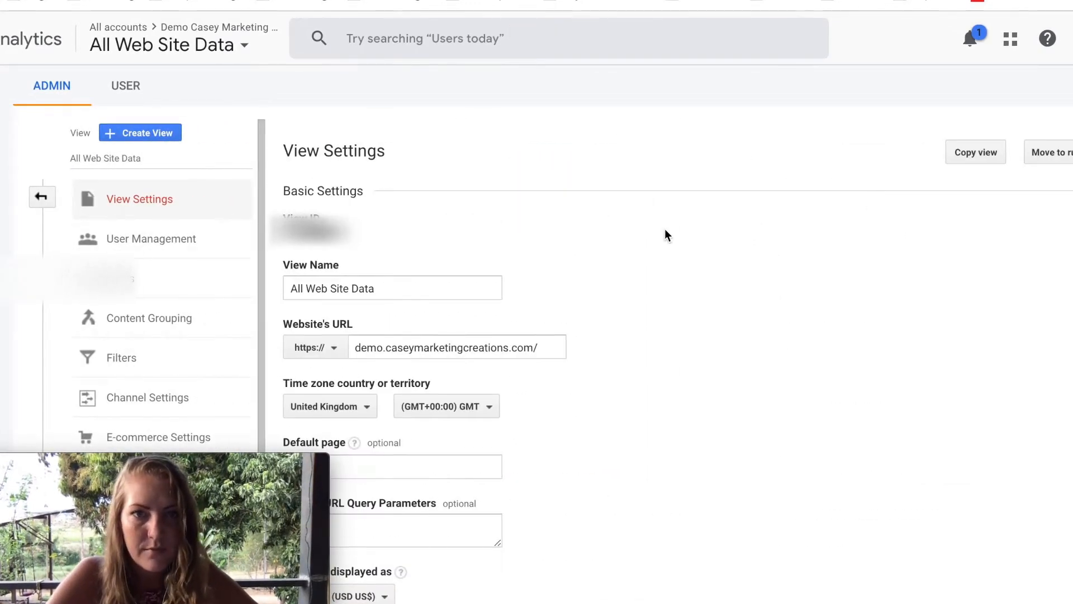
pyautogui.scroll(-2, 665, 234)
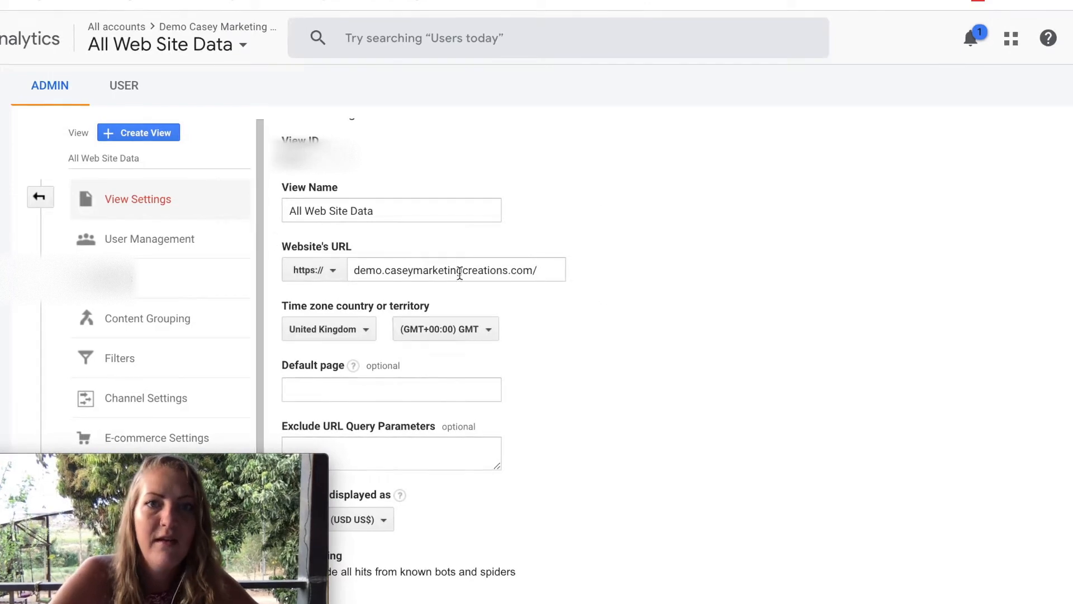
pyautogui.scroll(-3, 486, 331)
pyautogui.scroll(3, 425, 150)
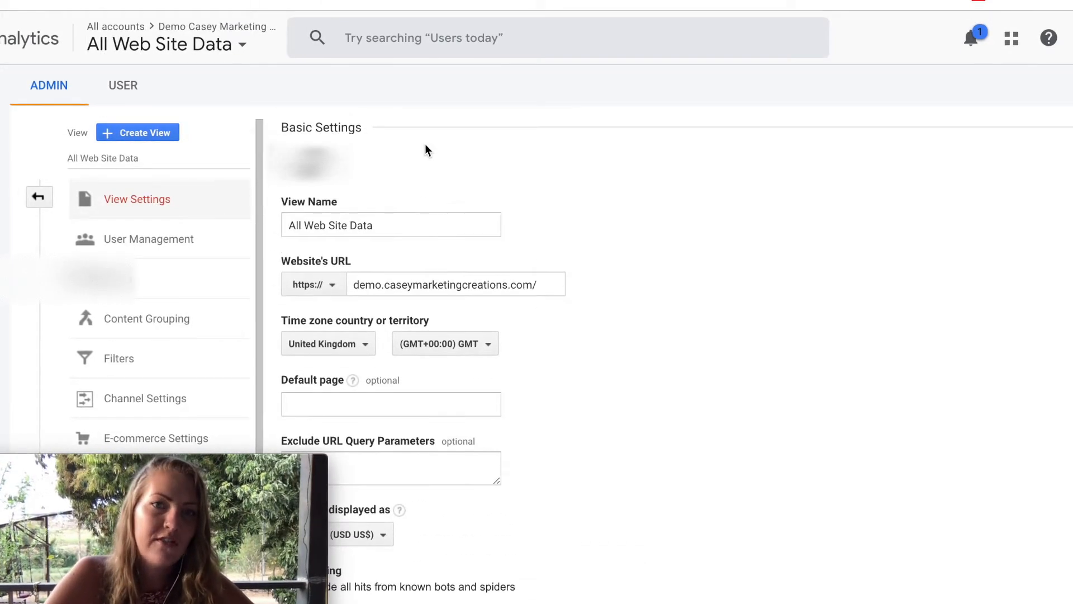
pyautogui.click(406, 227)
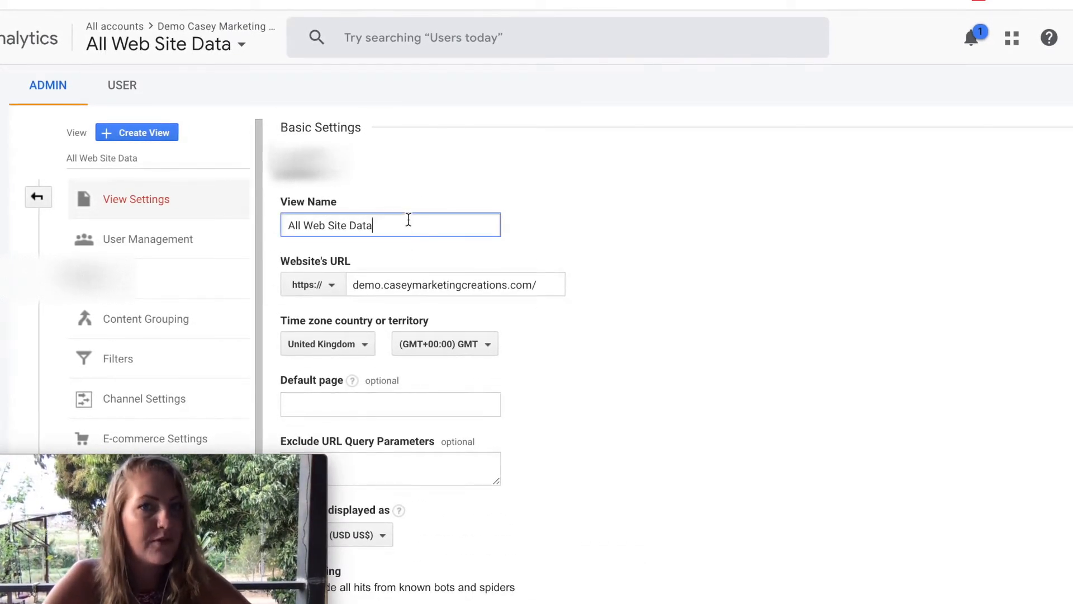
# Set the view's displayed currency to British Pound (GBP £) and save the view settings.
pyautogui.scroll(-3, 574, 316)
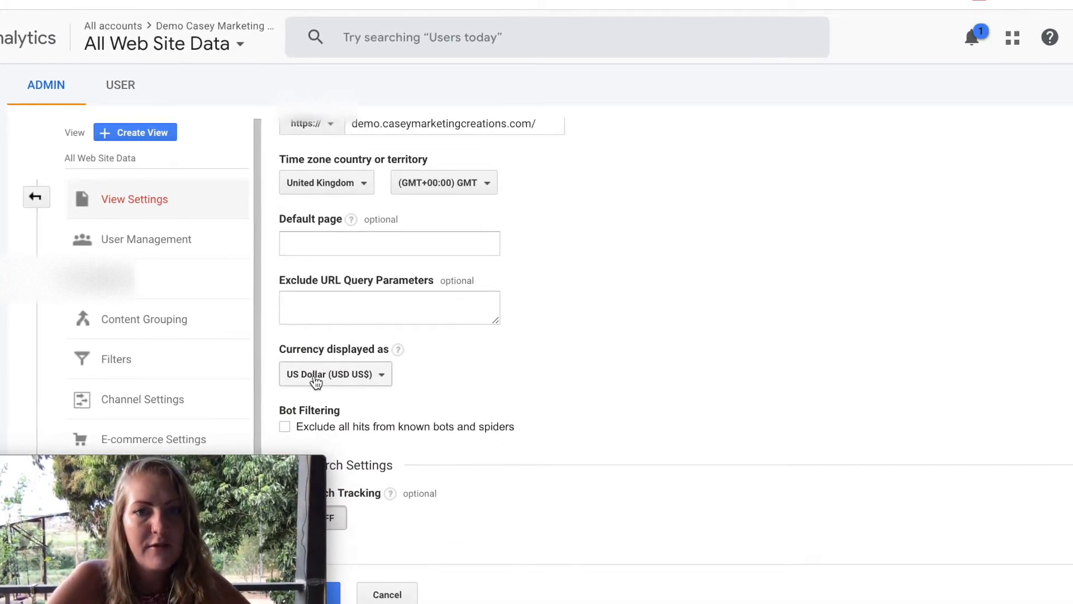
pyautogui.click(365, 374)
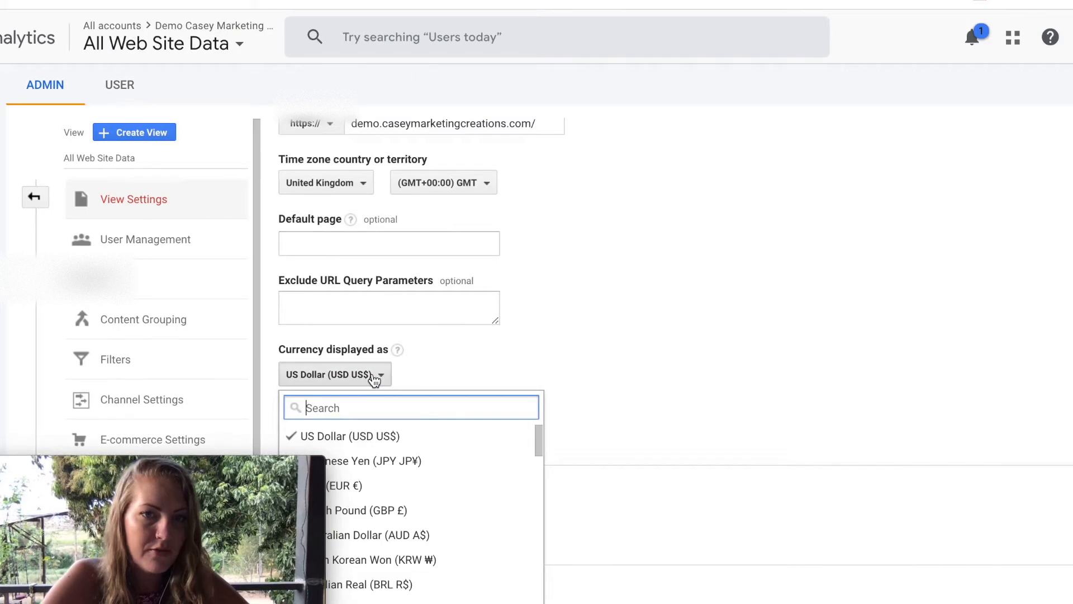
pyautogui.write('unit')
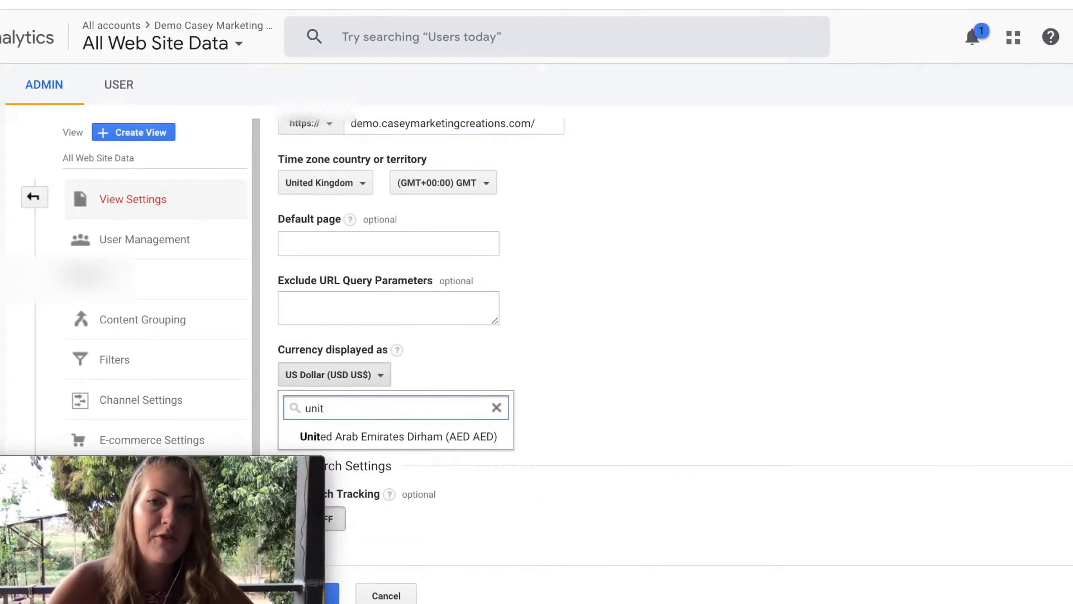
pyautogui.press('BackSpace')
pyautogui.press('BackSpace')
pyautogui.press('BackSpace')
pyautogui.press('BackSpace')
pyautogui.write('gb')
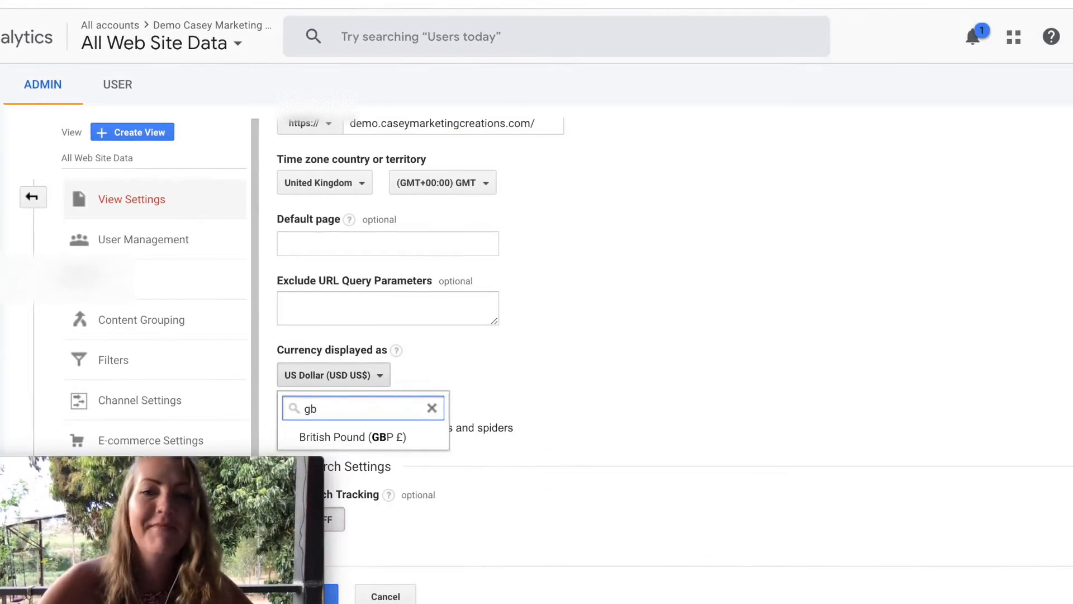
pyautogui.click(378, 438)
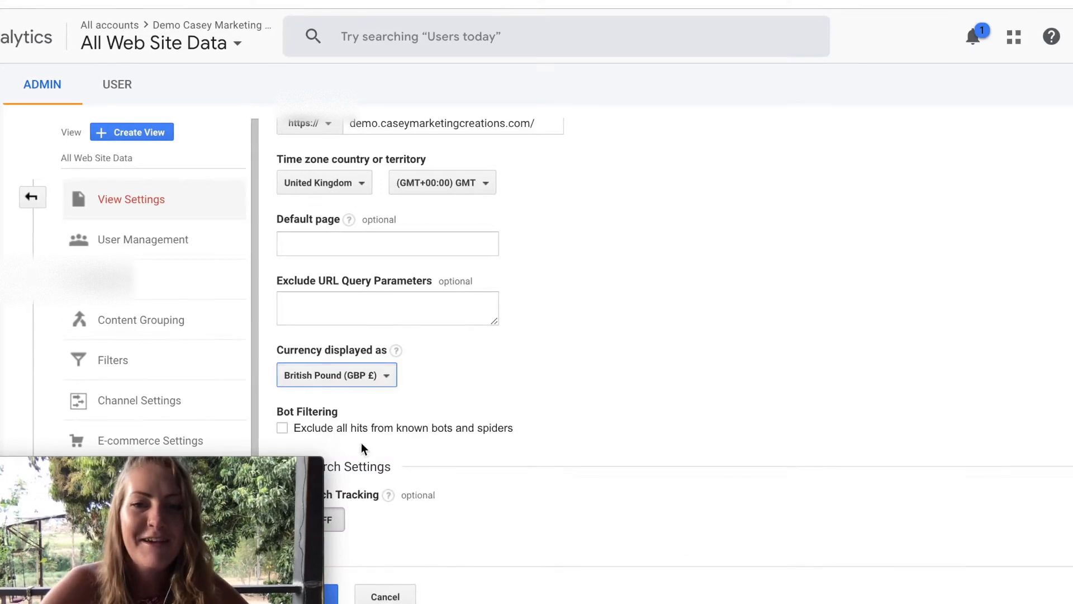
pyautogui.moveTo(94, 548); pyautogui.dragTo(890, 241)
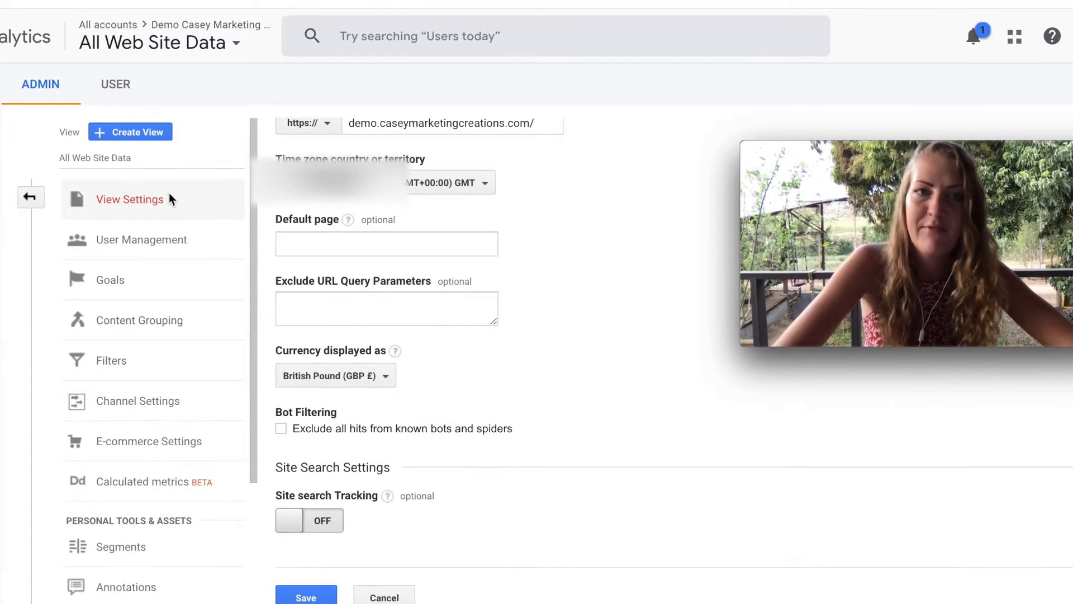
pyautogui.click(305, 597)
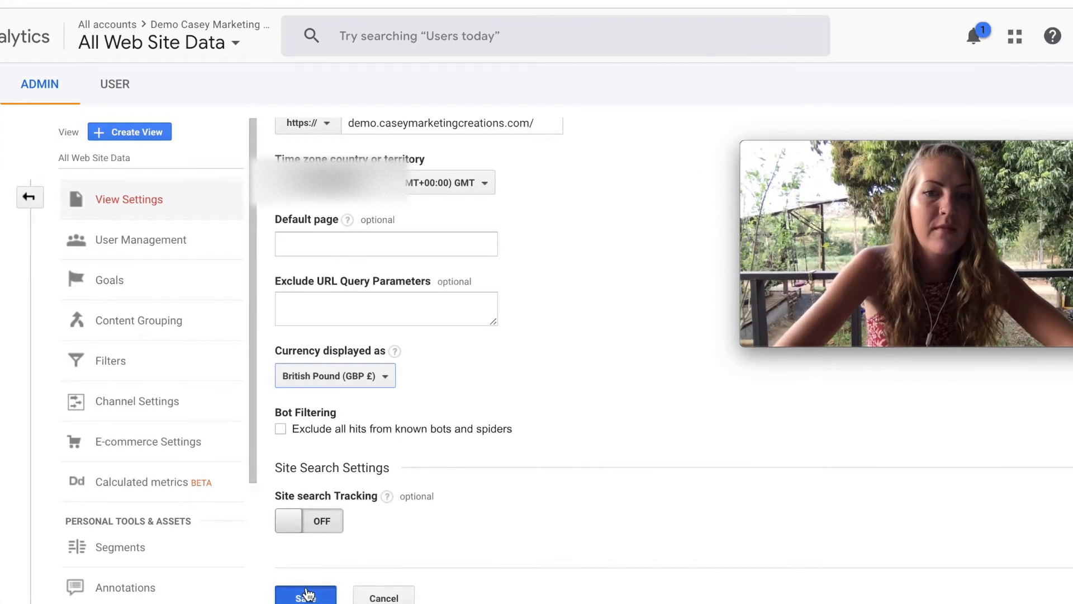
# Start a new goal for the All Web Site Data view, review the goal templates, and continue with the Custom set-up.
pyautogui.click(126, 280)
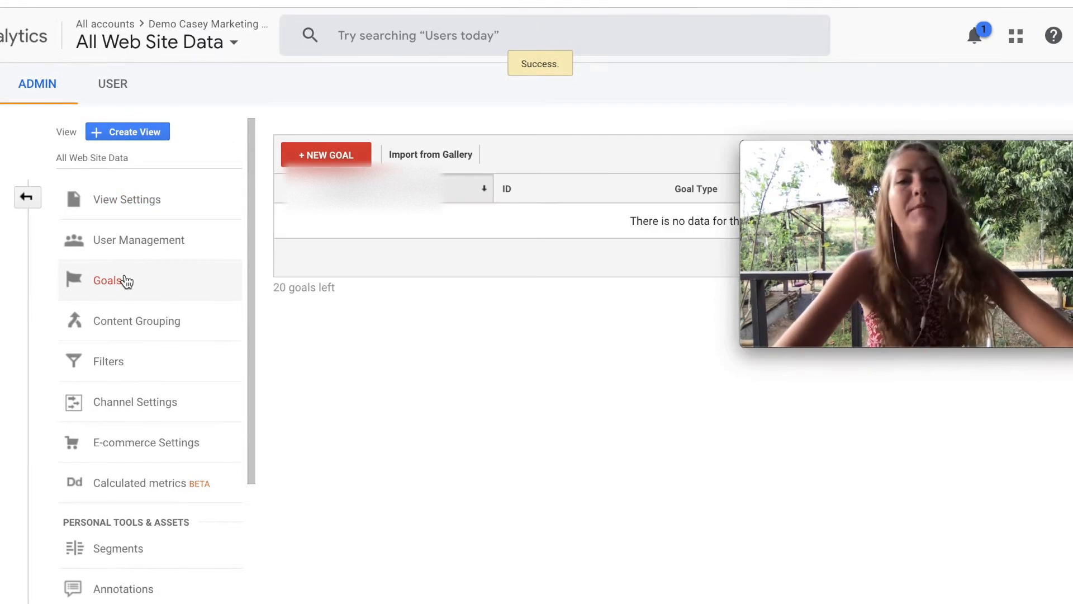
pyautogui.click(320, 156)
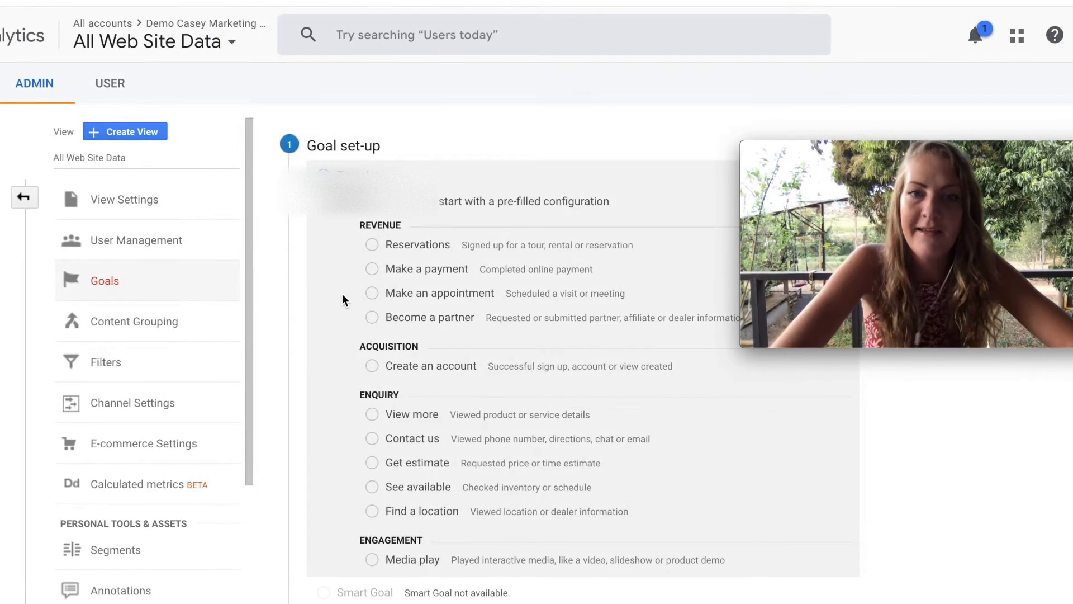
pyautogui.scroll(-4, 345, 323)
pyautogui.scroll(4, 344, 323)
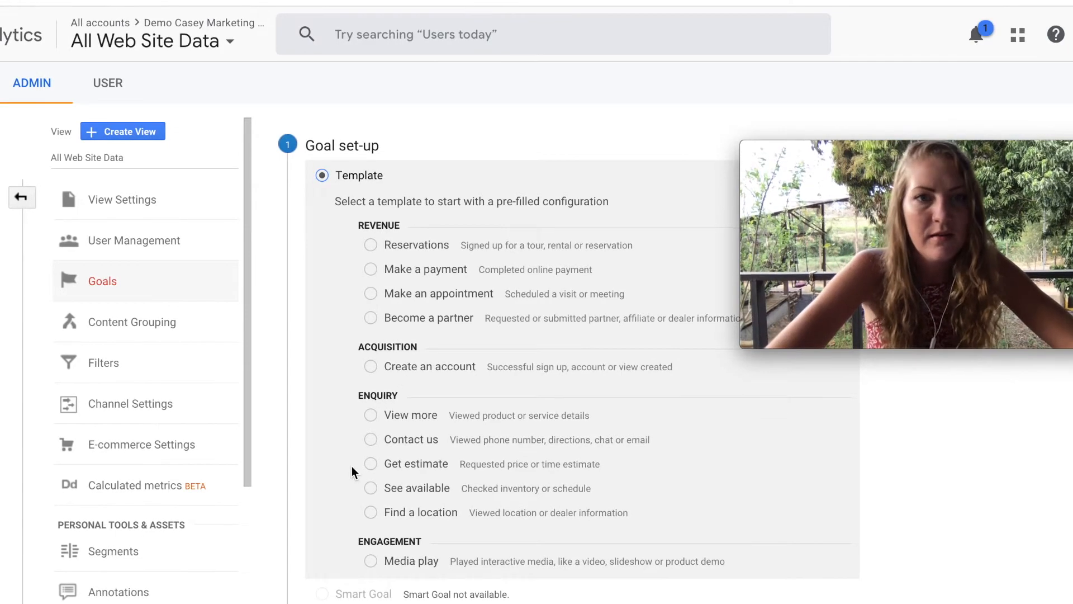
pyautogui.scroll(-3, 332, 388)
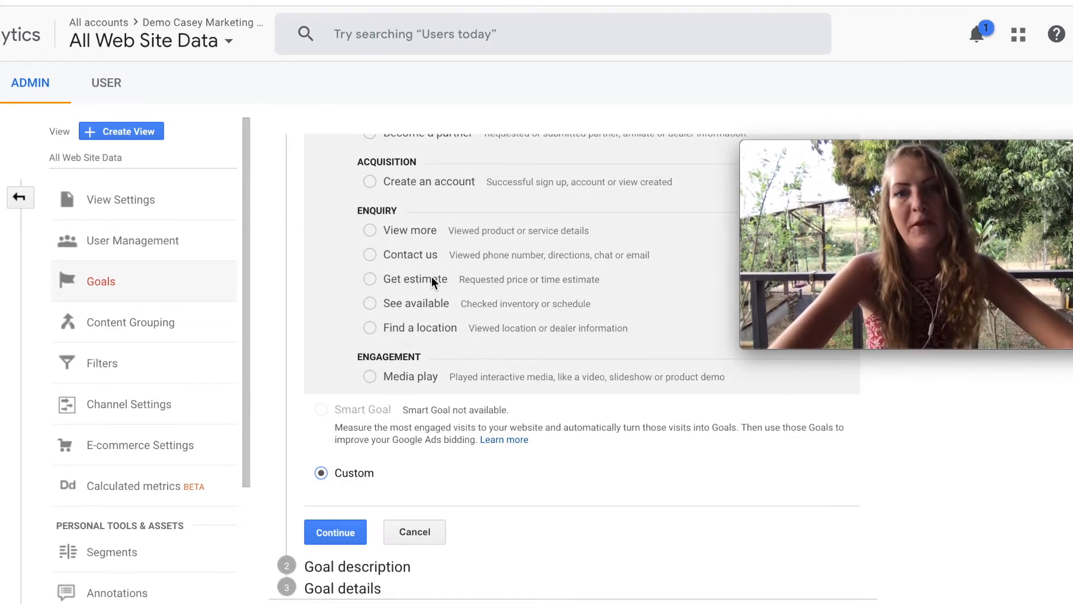
pyautogui.scroll(3, 433, 277)
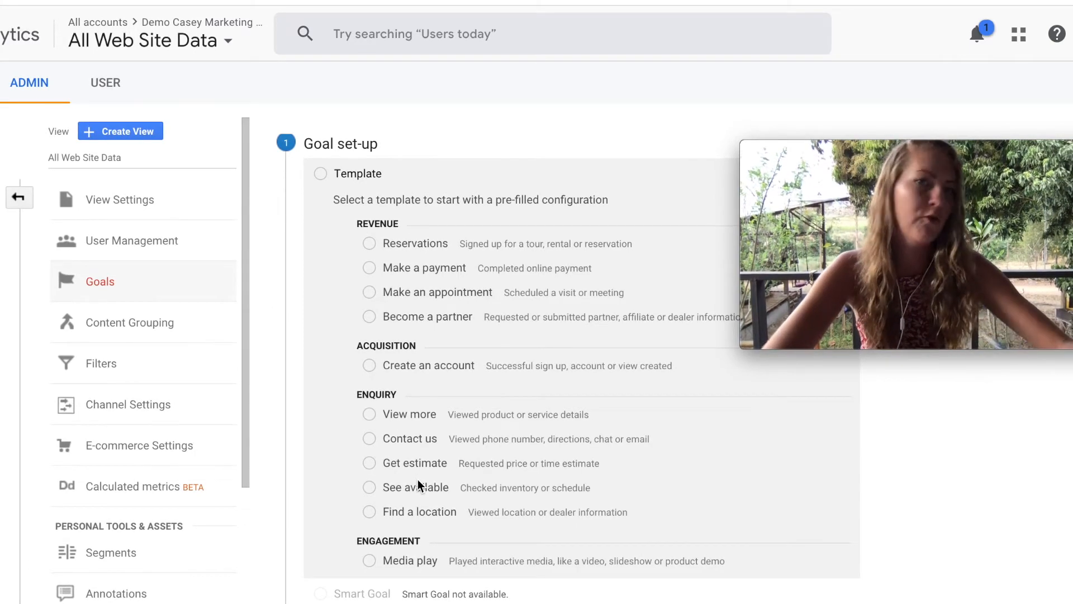
pyautogui.scroll(-1, 417, 479)
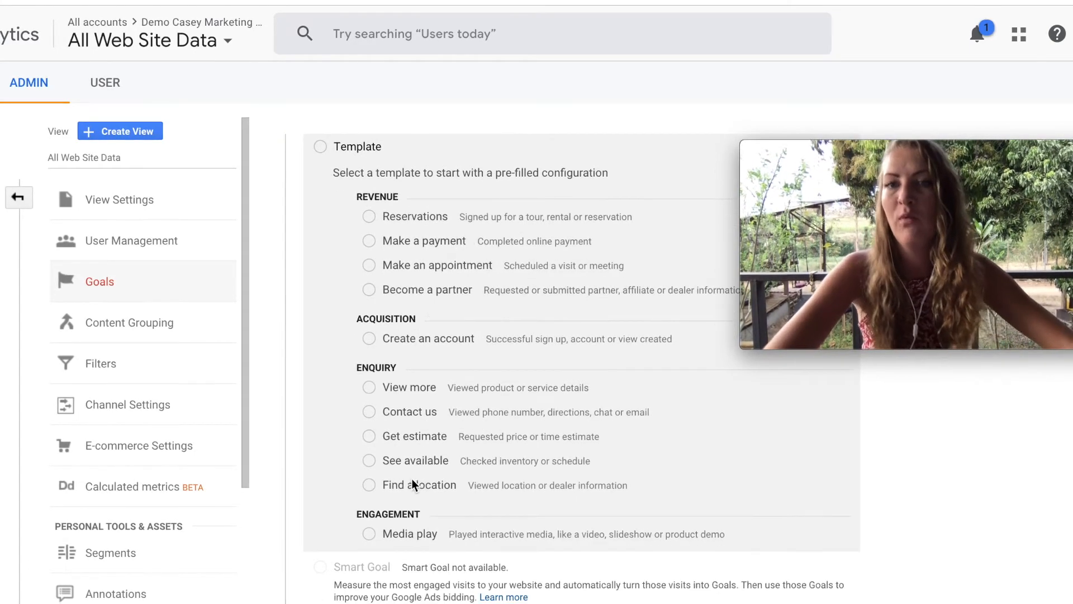
pyautogui.scroll(-3, 414, 497)
pyautogui.click(344, 535)
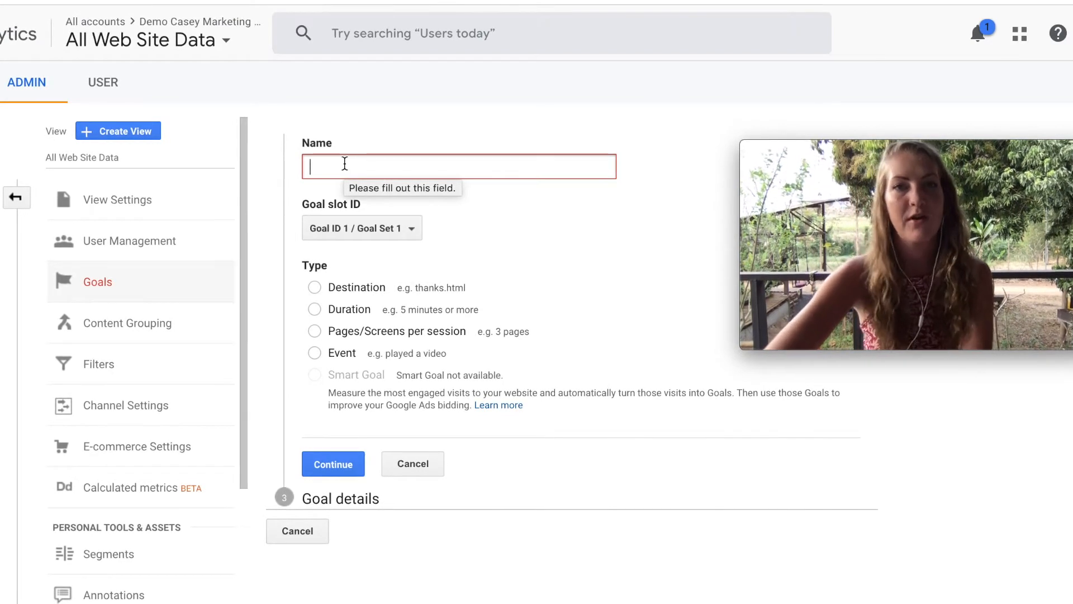
# Name the goal "Engaged 3 minutes", choose the Duration type, and continue to the goal details.
pyautogui.write('Engagem')
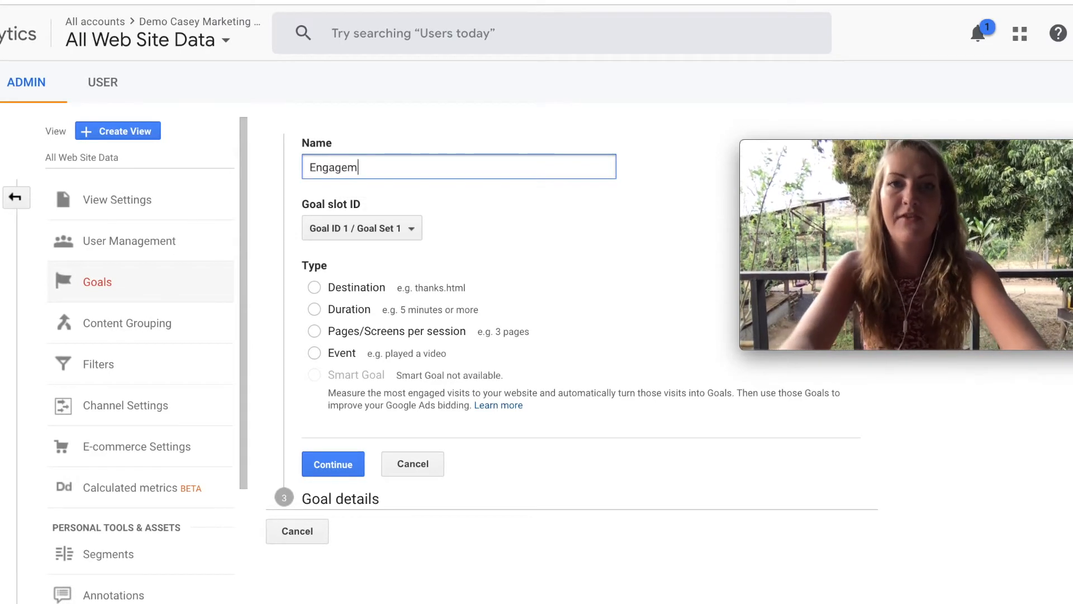
pyautogui.press('BackSpace')
pyautogui.write('d')
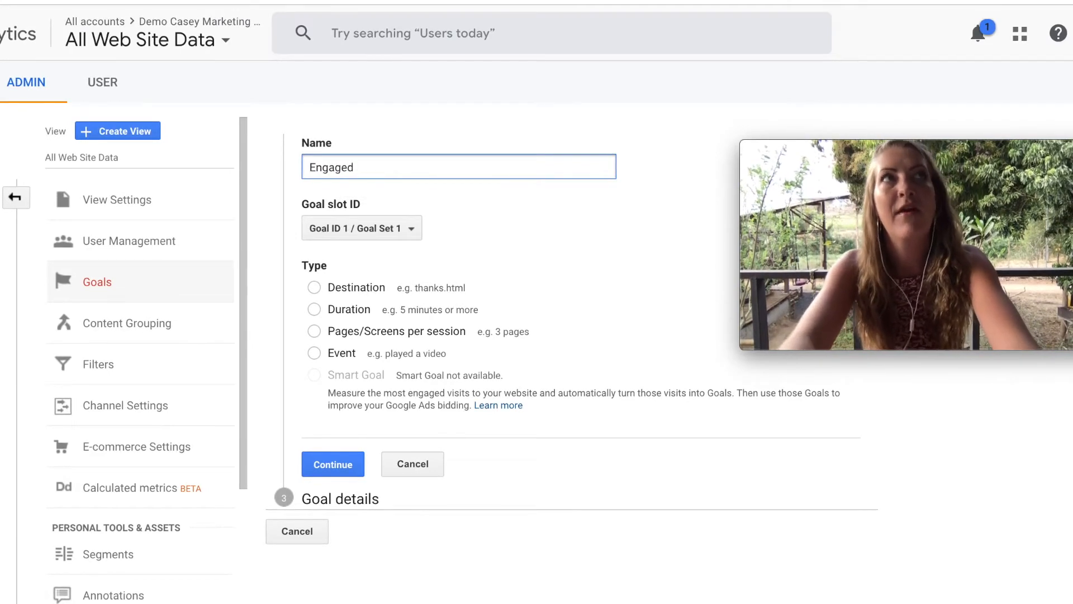
pyautogui.write(' 3 minutes')
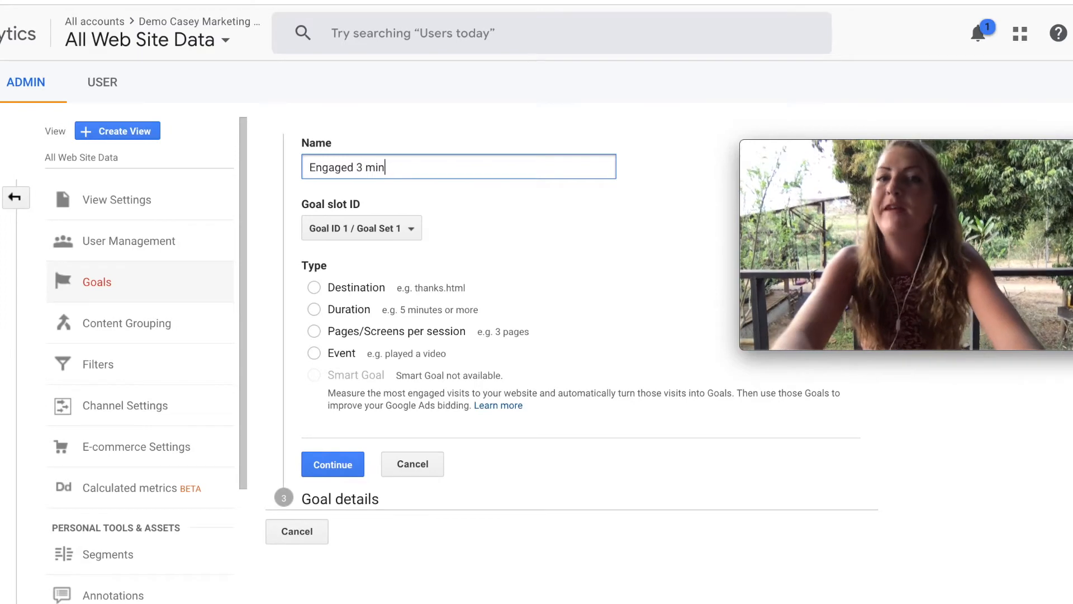
pyautogui.click(313, 310)
pyautogui.click(333, 463)
# Set the goal's duration to greater than 3 minutes, leave its monetary value off, and save the goal.
pyautogui.press('Tab')
pyautogui.press('Tab')
pyautogui.write('3')
pyautogui.press('Tab')
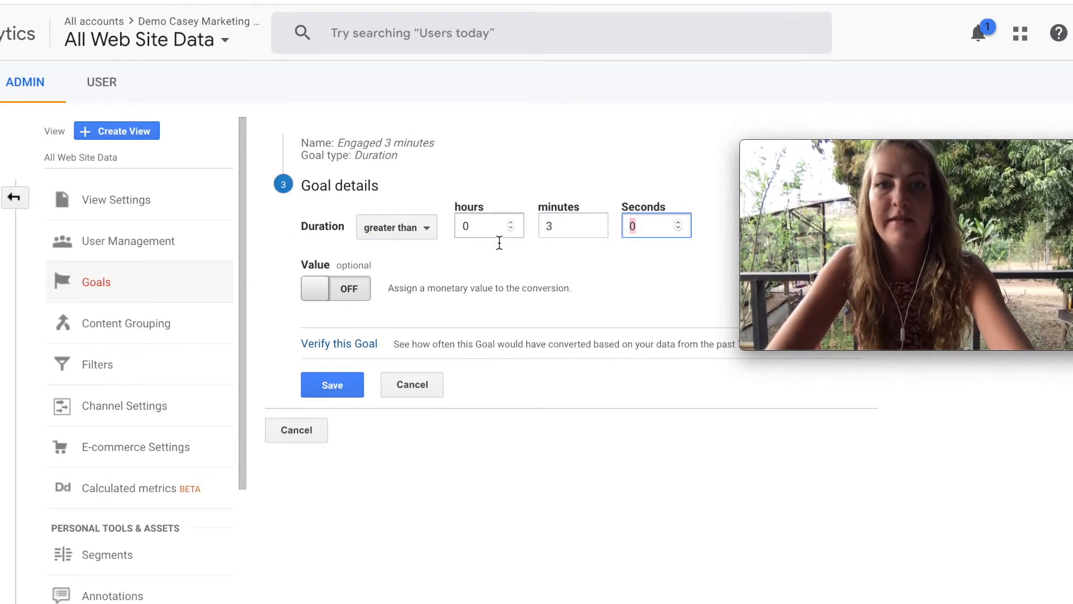
pyautogui.moveTo(888, 207); pyautogui.dragTo(929, 477)
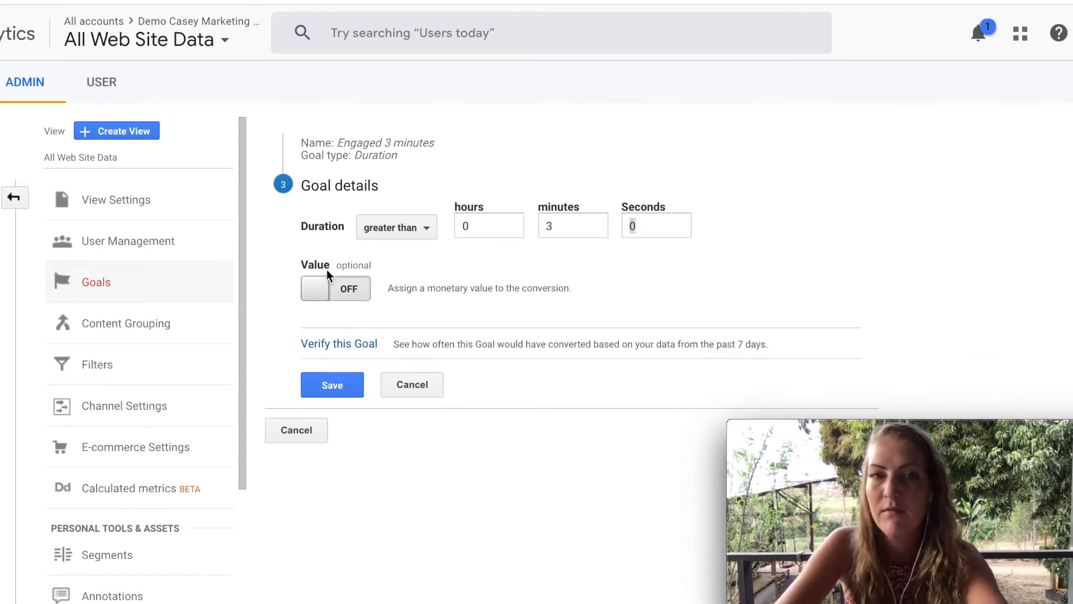
pyautogui.click(342, 390)
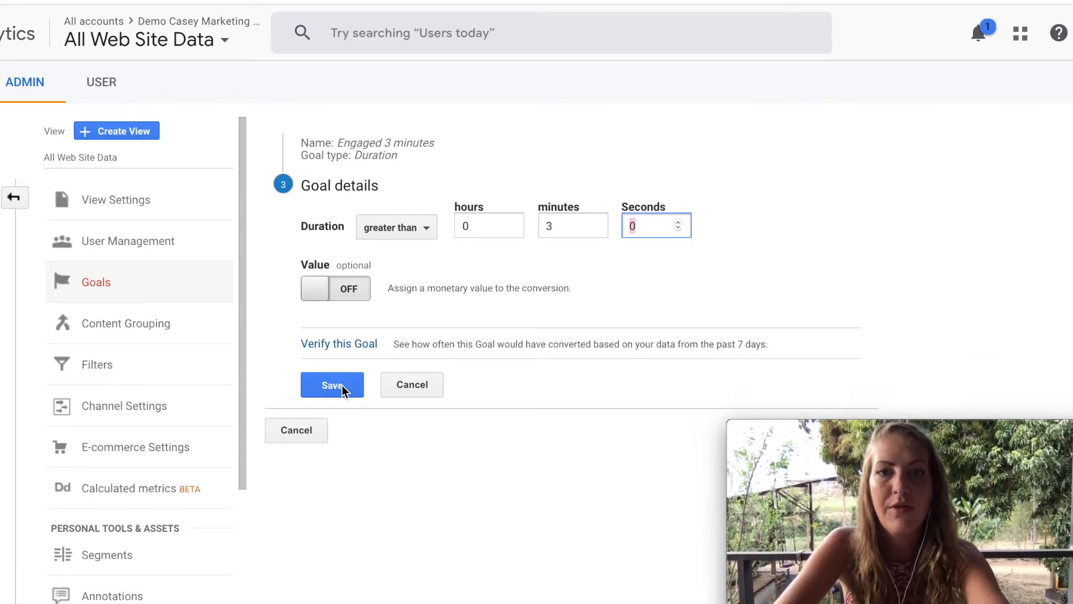
pyautogui.click(343, 389)
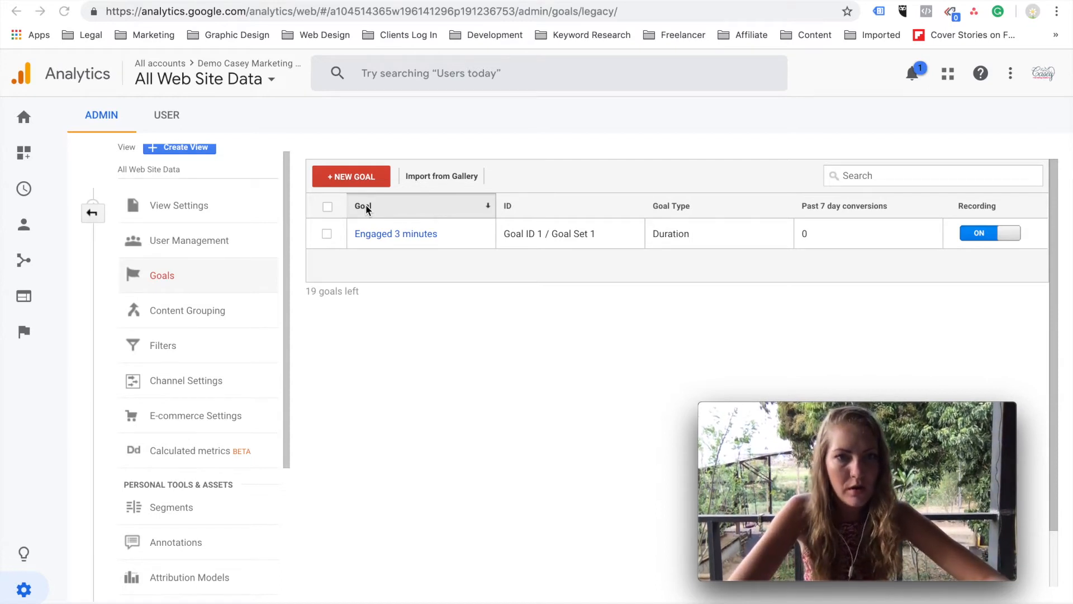
# Start a new custom alert named "10% extra traffic" and check the other available views without adding any.
pyautogui.scroll(-3, 191, 445)
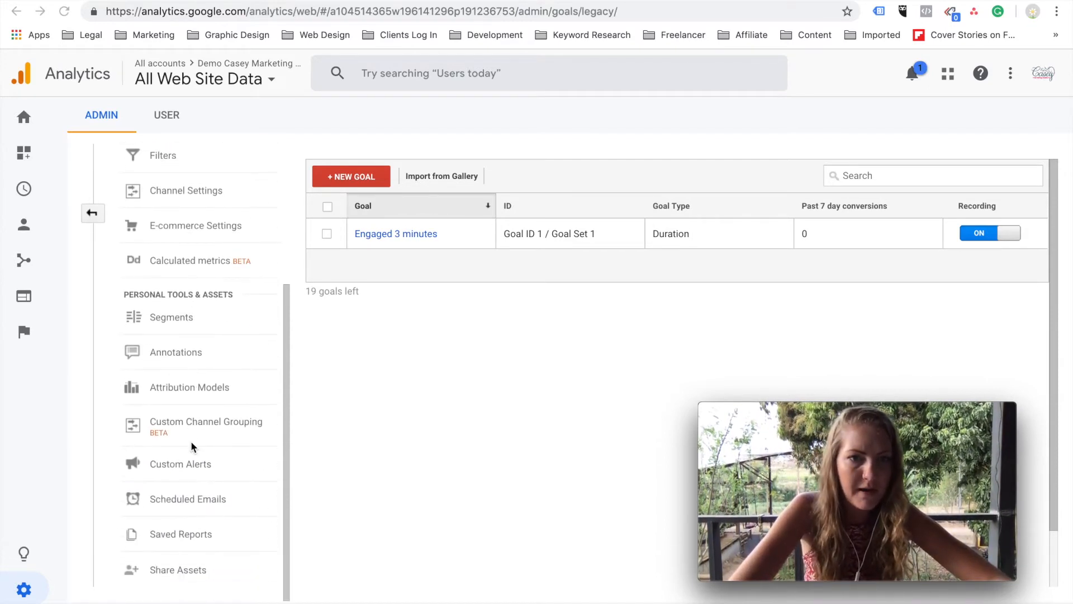
pyautogui.click(182, 471)
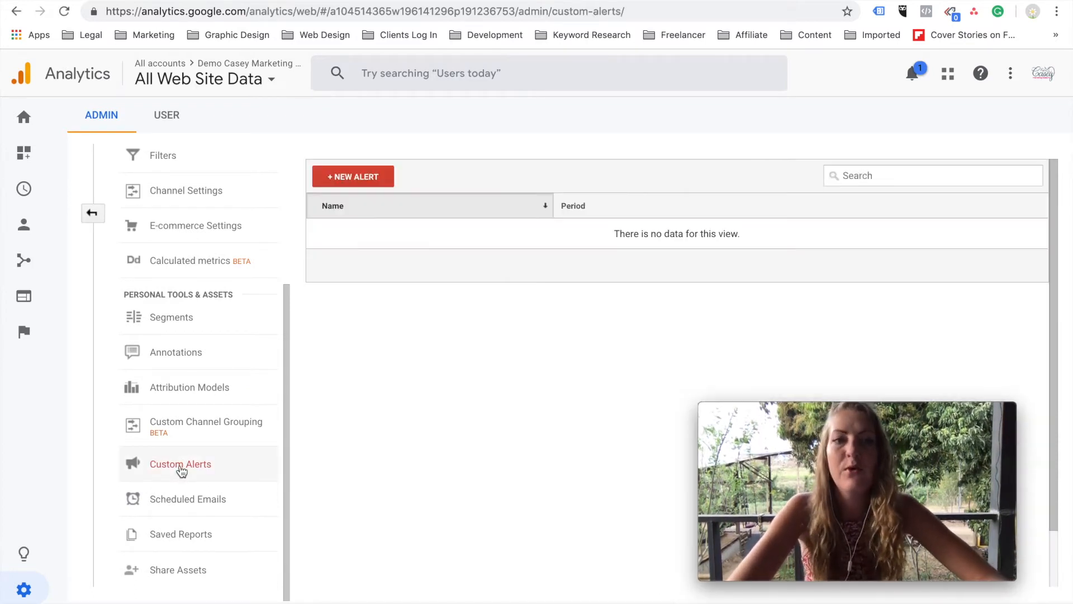
pyautogui.click(368, 183)
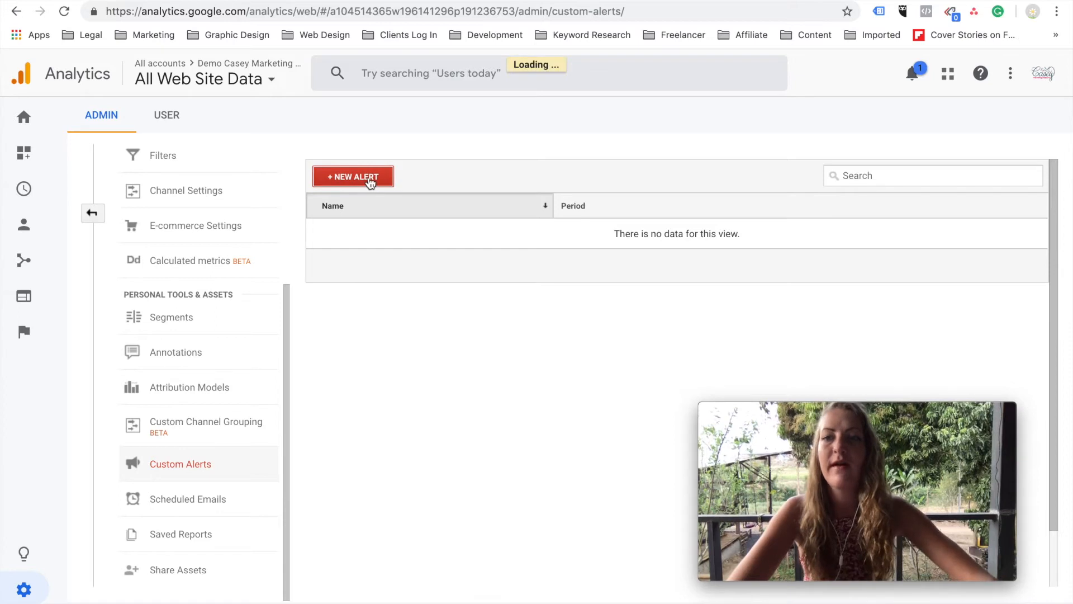
pyautogui.click(404, 185)
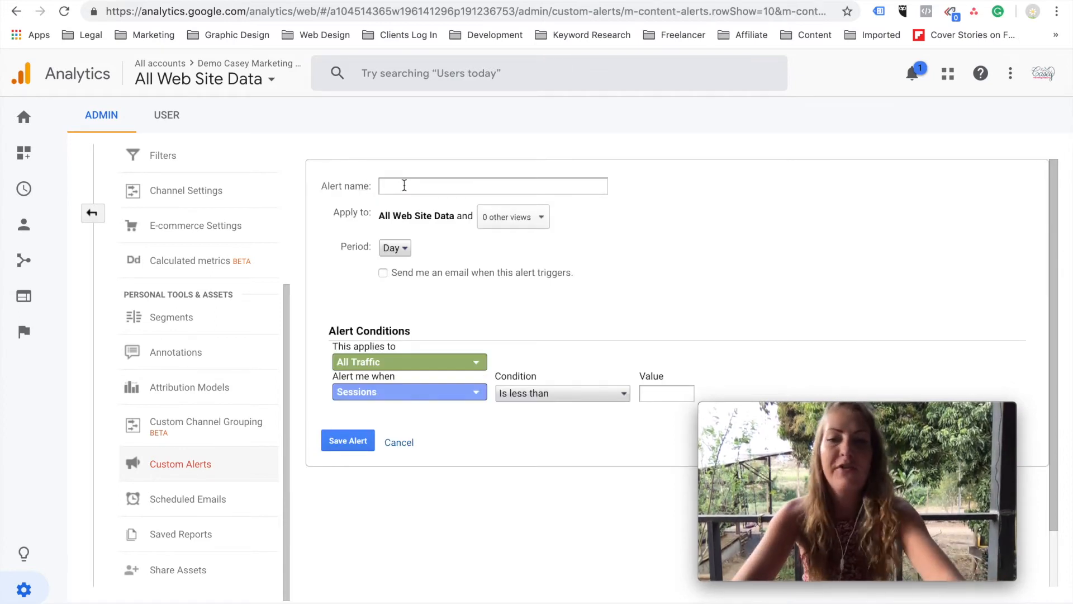
pyautogui.write('10% extra traffic')
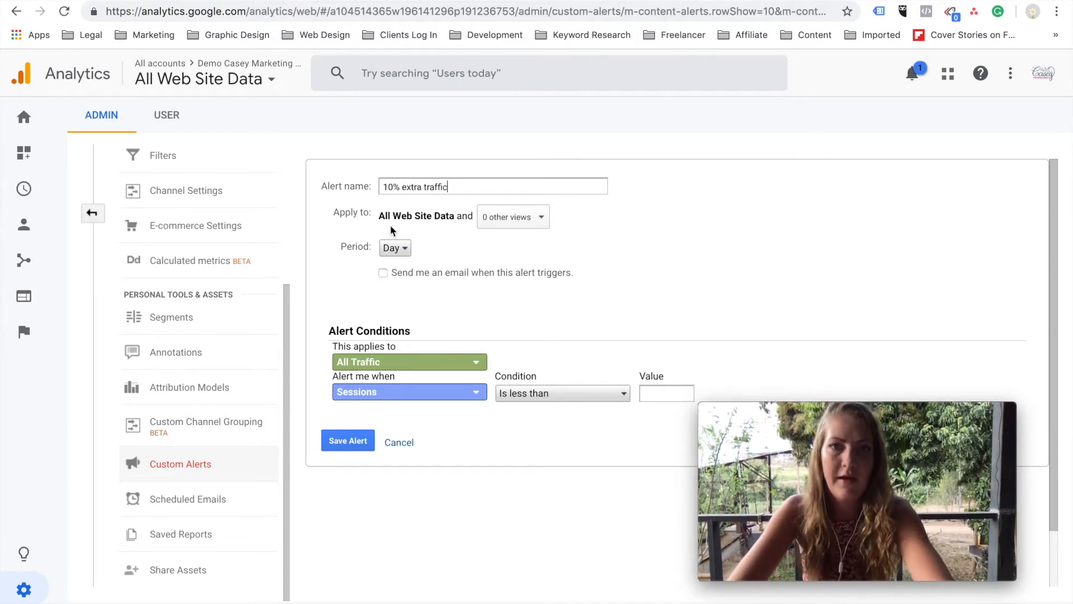
pyautogui.click(544, 221)
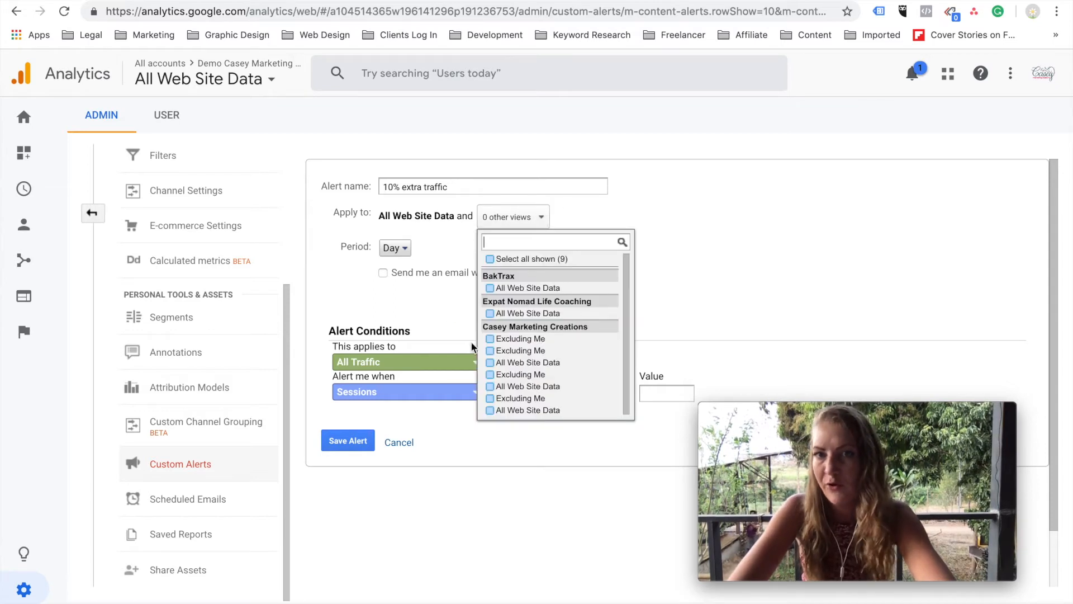
pyautogui.click(697, 225)
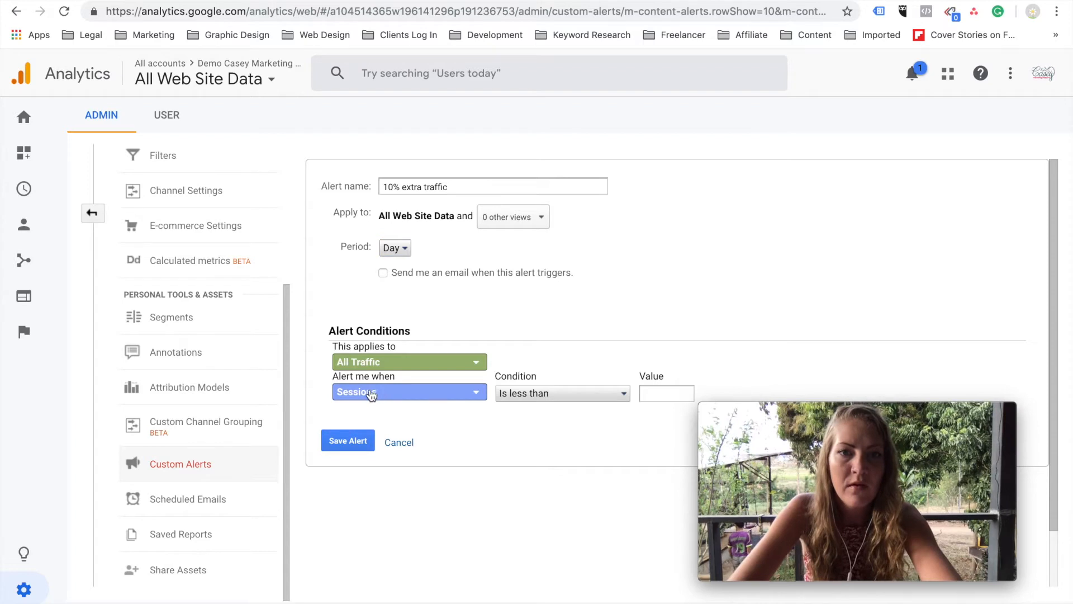
# Make the alert trigger when sessions increase by more than 10% compared to the same day in the previous week, and save it.
pyautogui.click(396, 395)
pyautogui.click(546, 393)
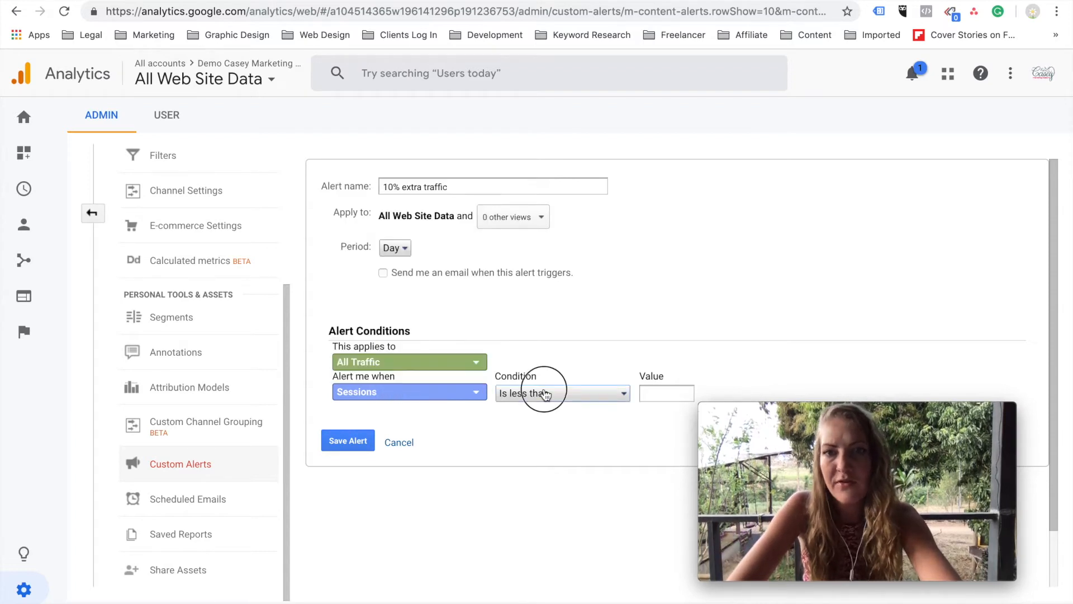
pyautogui.click(546, 393)
pyautogui.click(566, 502)
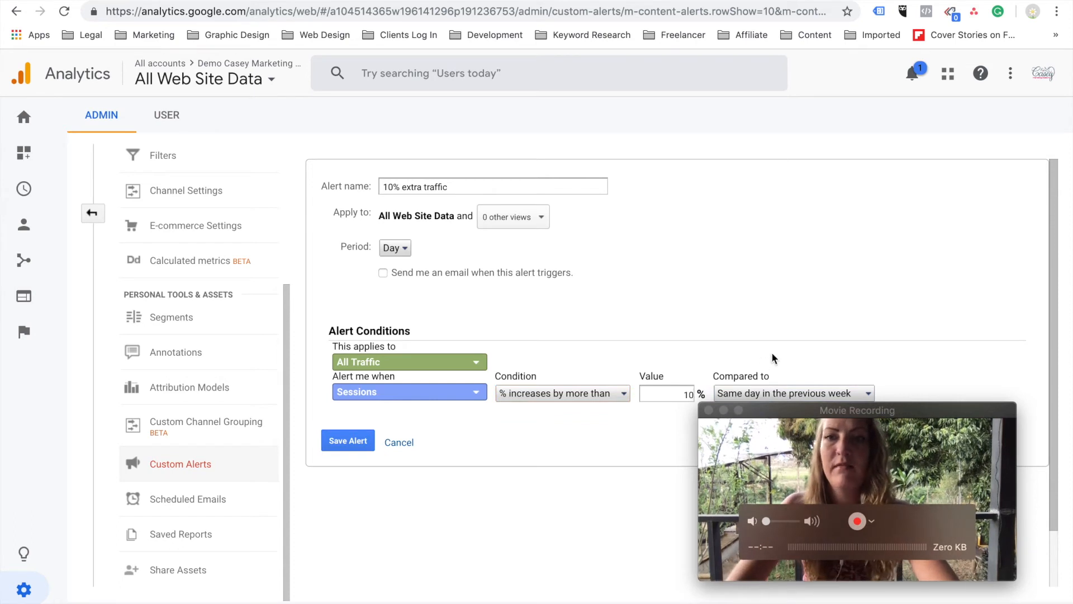
pyautogui.scroll(-1, 772, 357)
pyautogui.click(777, 330)
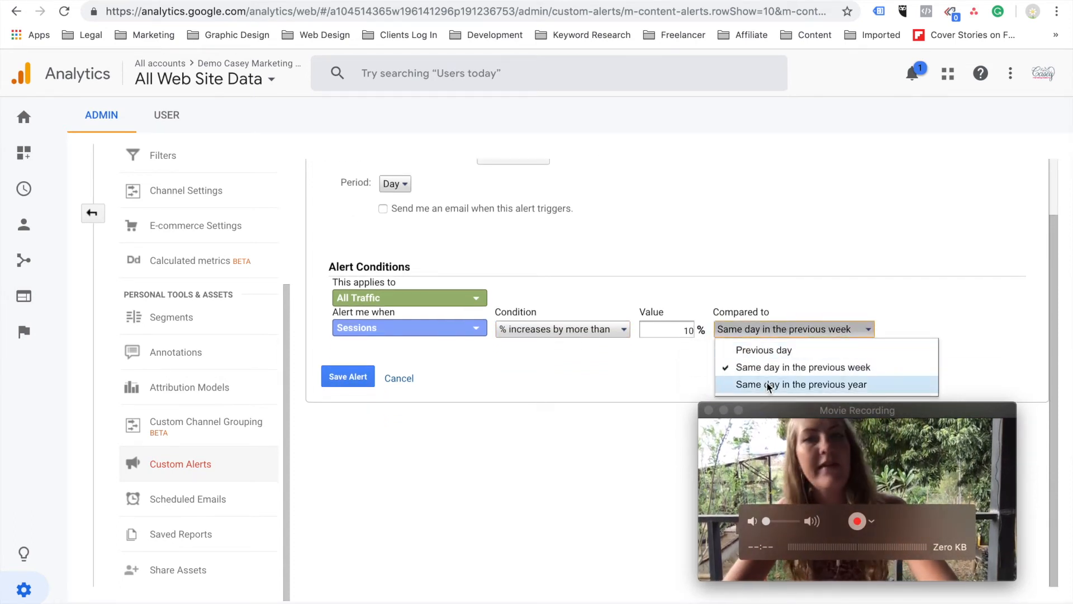
pyautogui.click(596, 432)
pyautogui.click(348, 377)
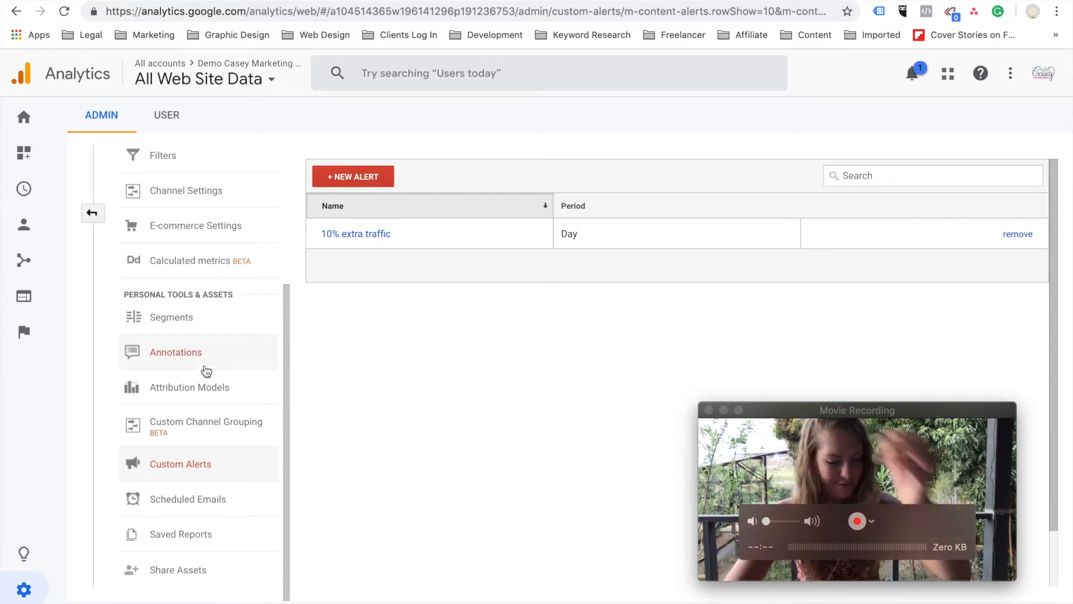
# Return to the admin overview and create a website reporting view named "Excluding Me", keeping the United Kingdom GMT time zone.
pyautogui.scroll(5, 205, 370)
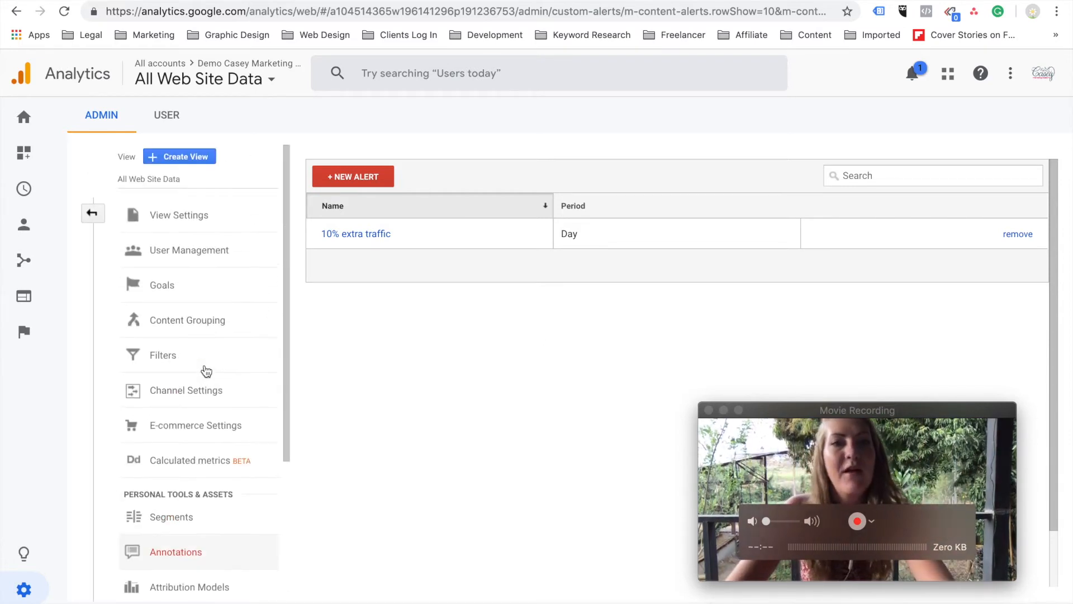
pyautogui.click(93, 213)
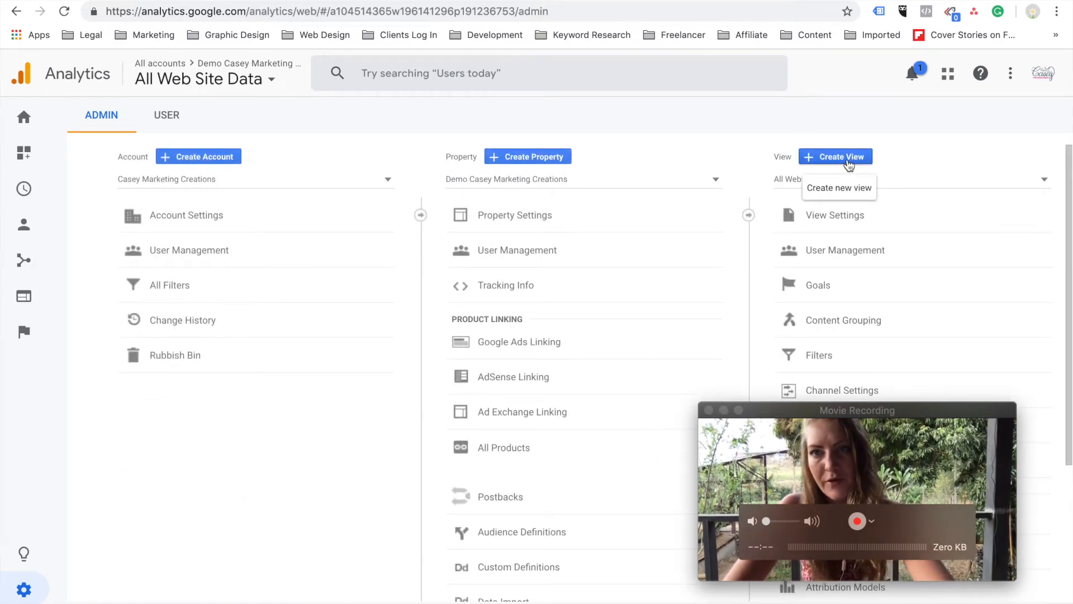
pyautogui.click(847, 158)
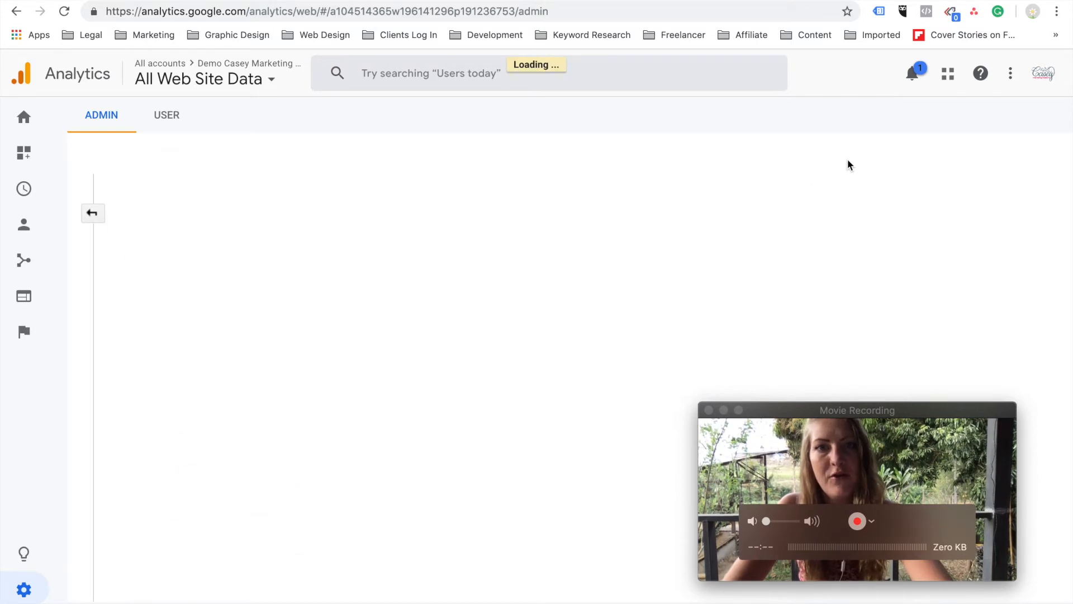
pyautogui.click(190, 414)
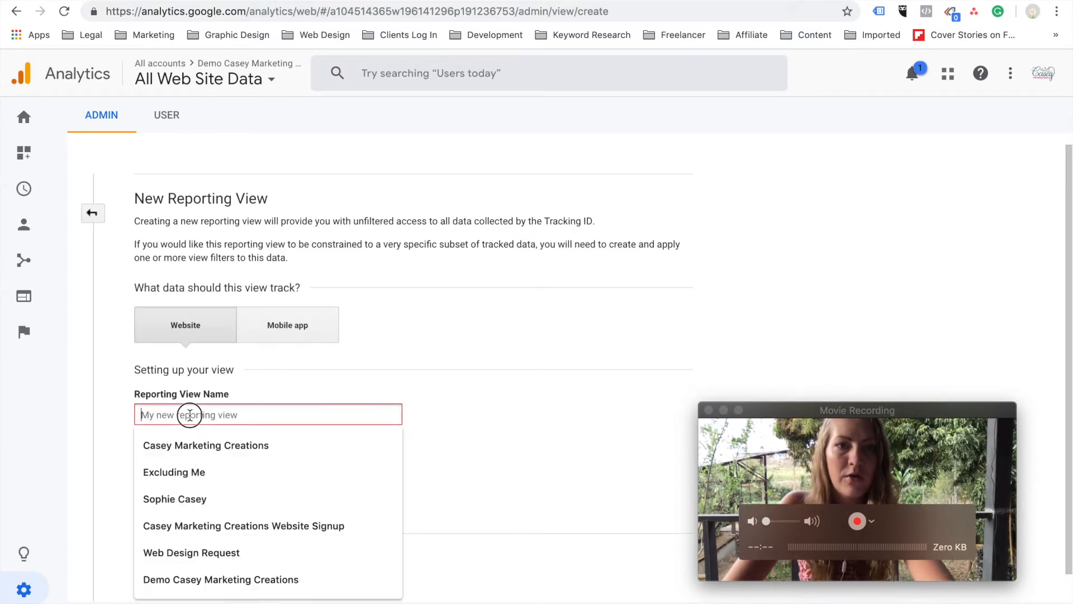
pyautogui.write('E')
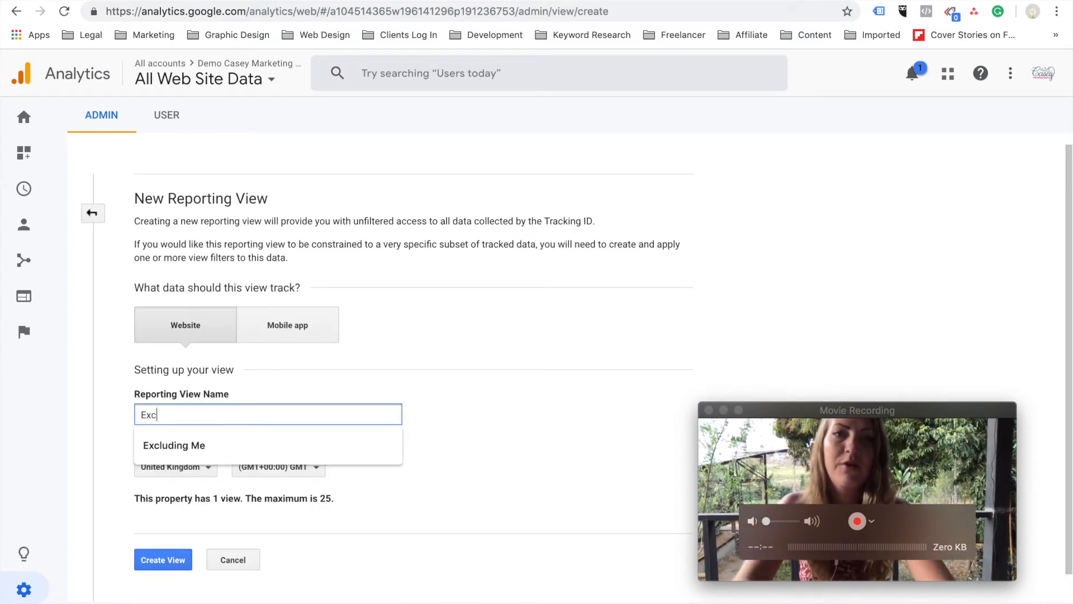
pyautogui.write('xc')
pyautogui.click(184, 445)
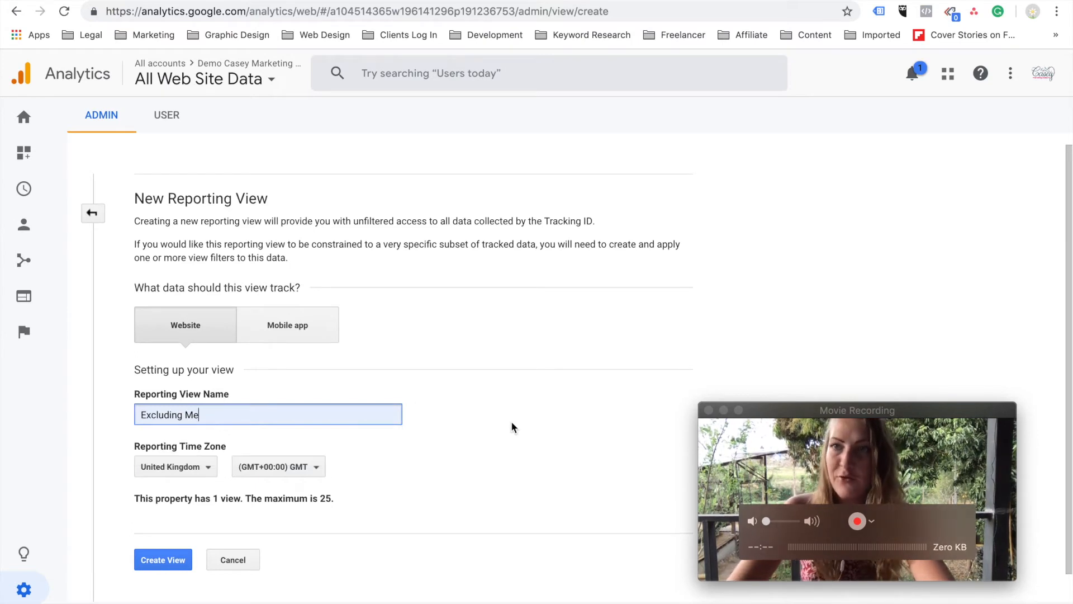
pyautogui.scroll(-1, 512, 428)
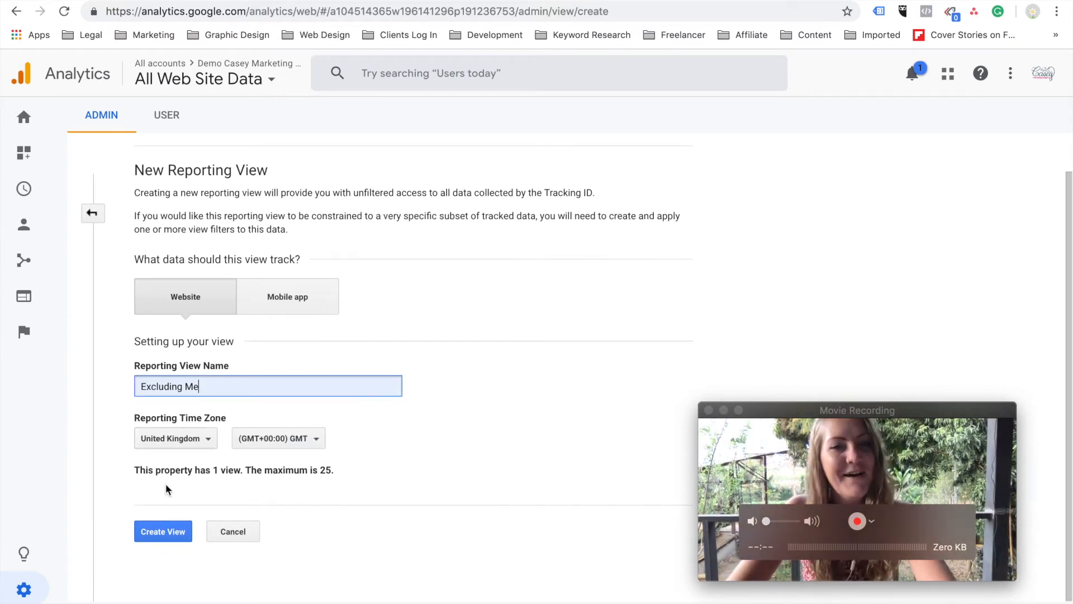
pyautogui.click(166, 534)
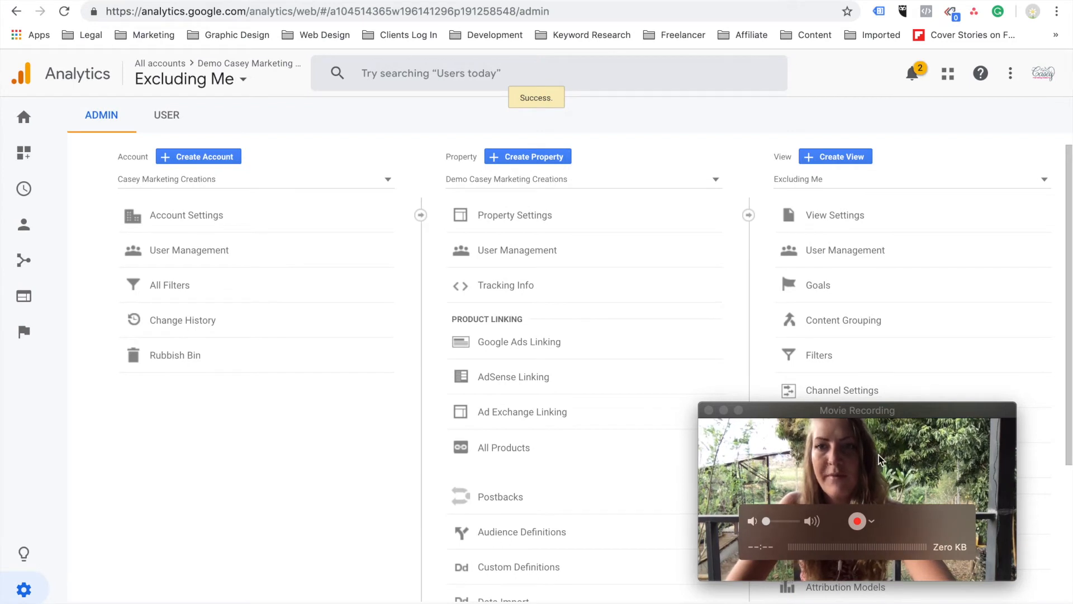
pyautogui.moveTo(925, 478); pyautogui.dragTo(275, 506)
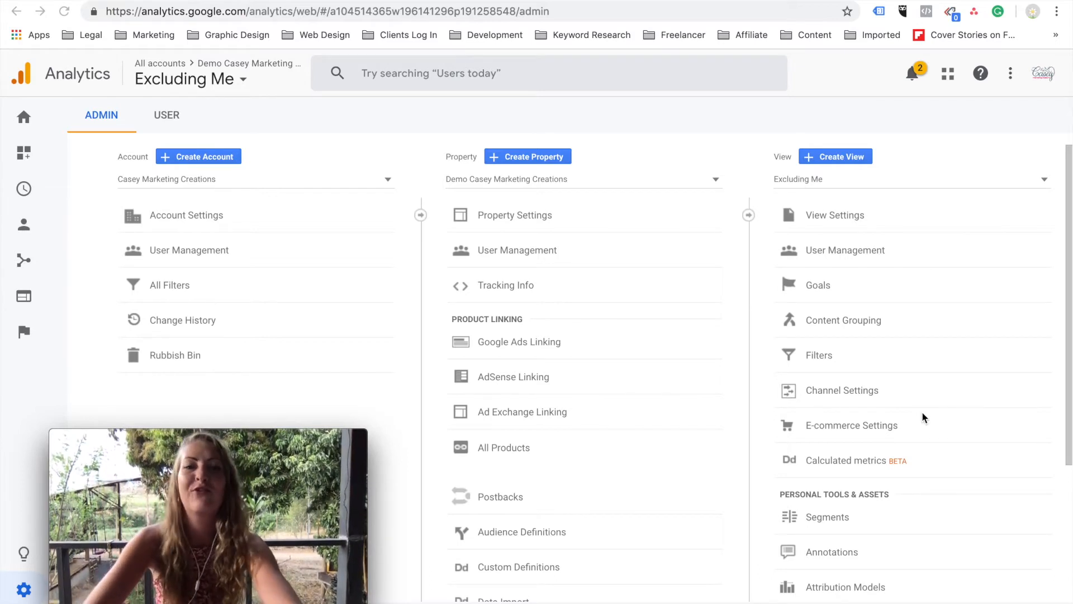
pyautogui.scroll(-3, 922, 413)
pyautogui.scroll(-1, 922, 416)
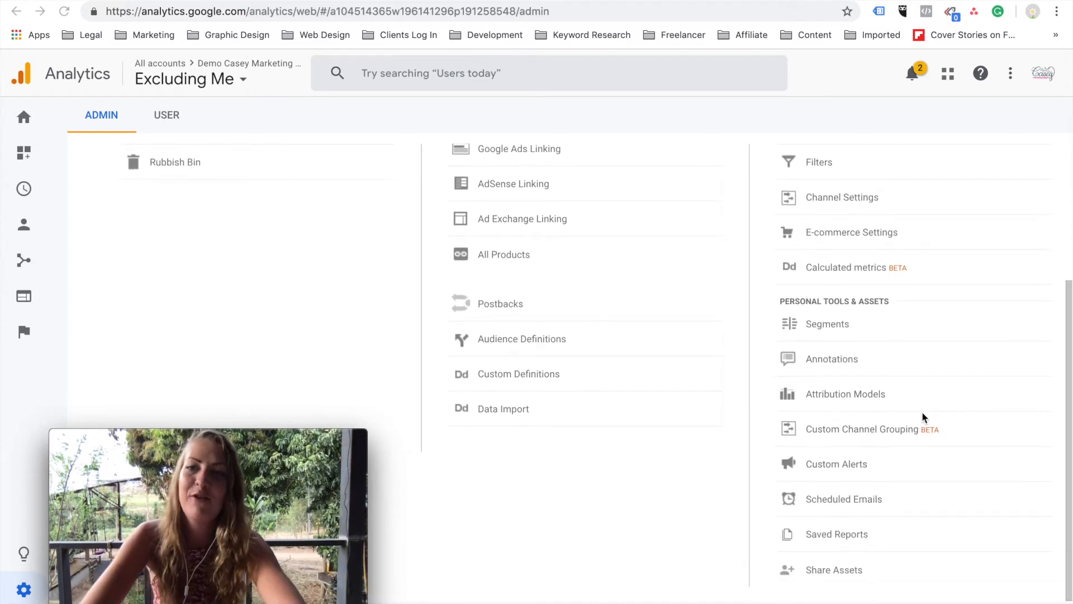
# Start a new filter for the Excluding Me view and name it "Excluding my IP address".
pyautogui.scroll(4, 922, 417)
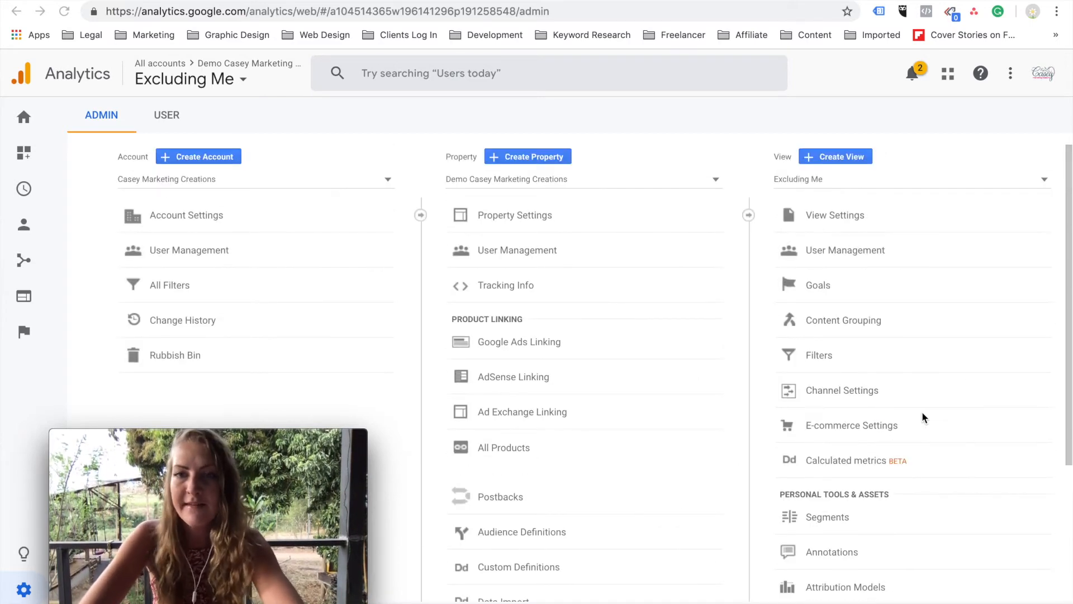
pyautogui.click(812, 358)
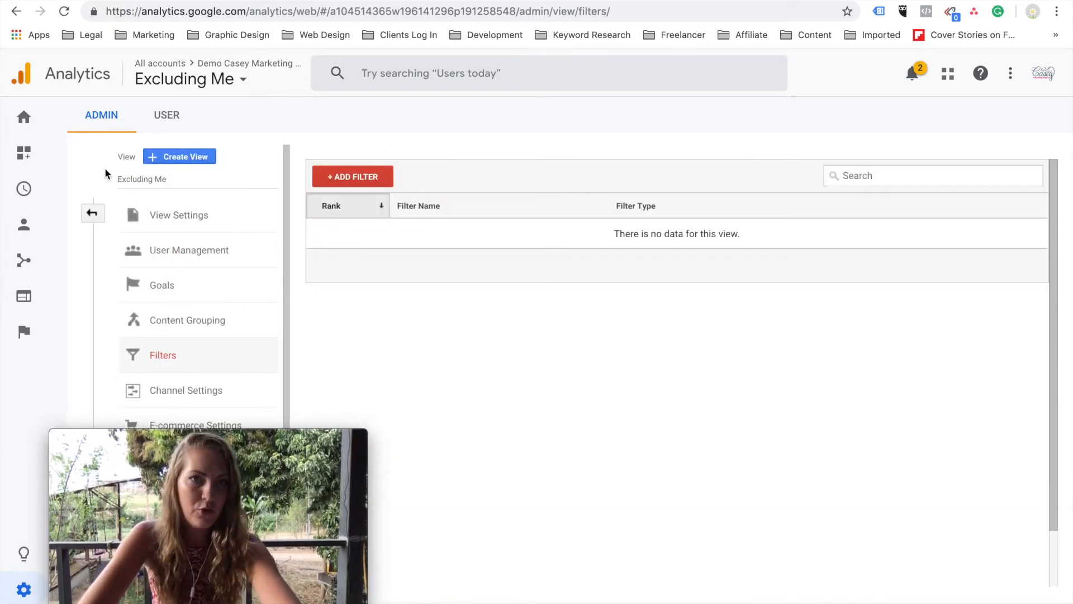
pyautogui.click(371, 189)
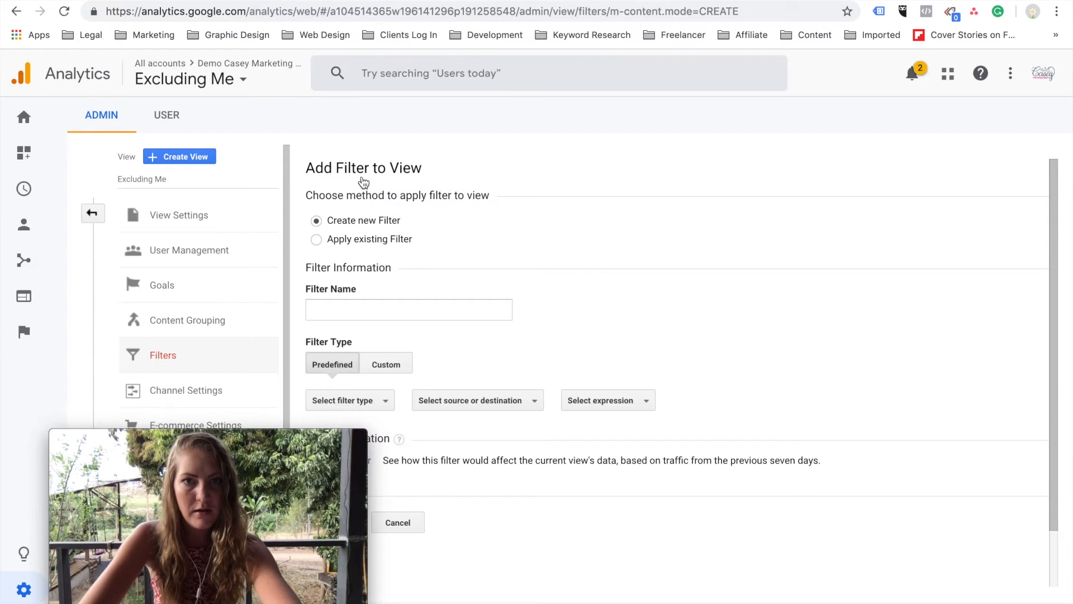
pyautogui.click(417, 320)
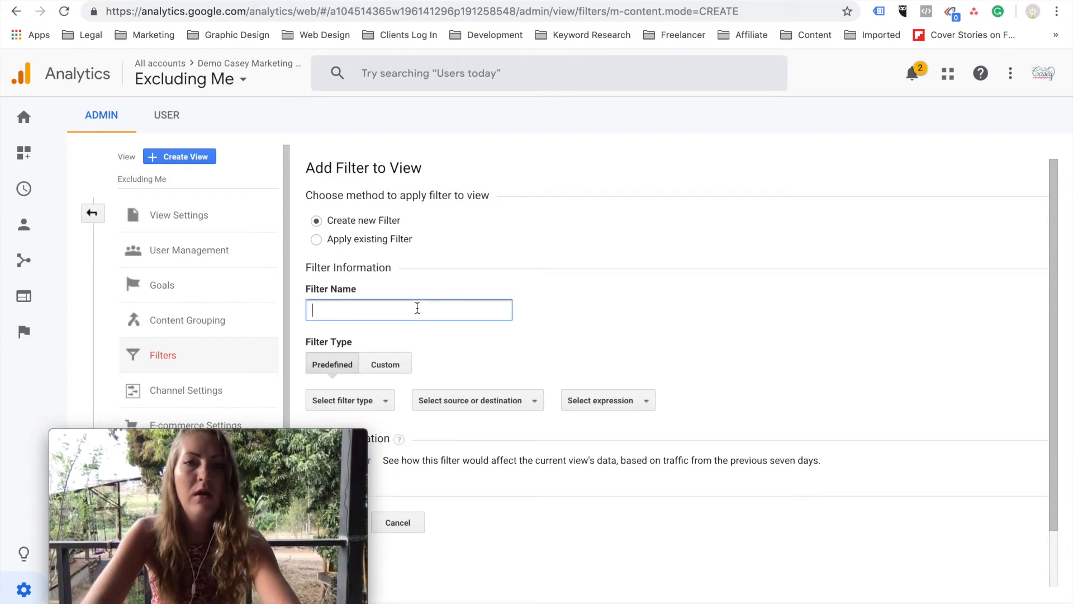
pyautogui.write('Excludi')
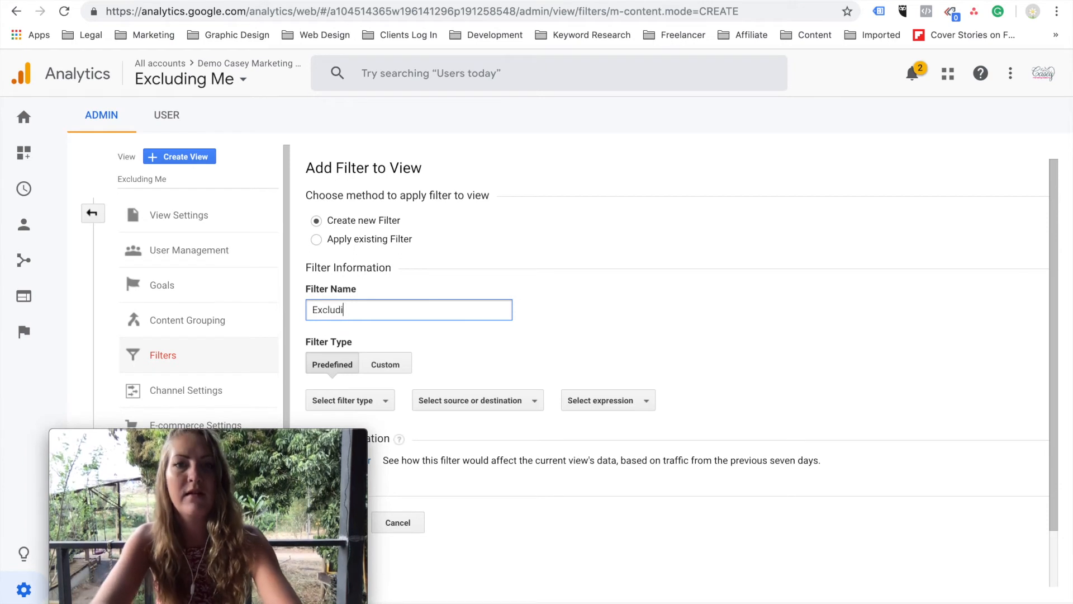
pyautogui.write('ng my IP ad')
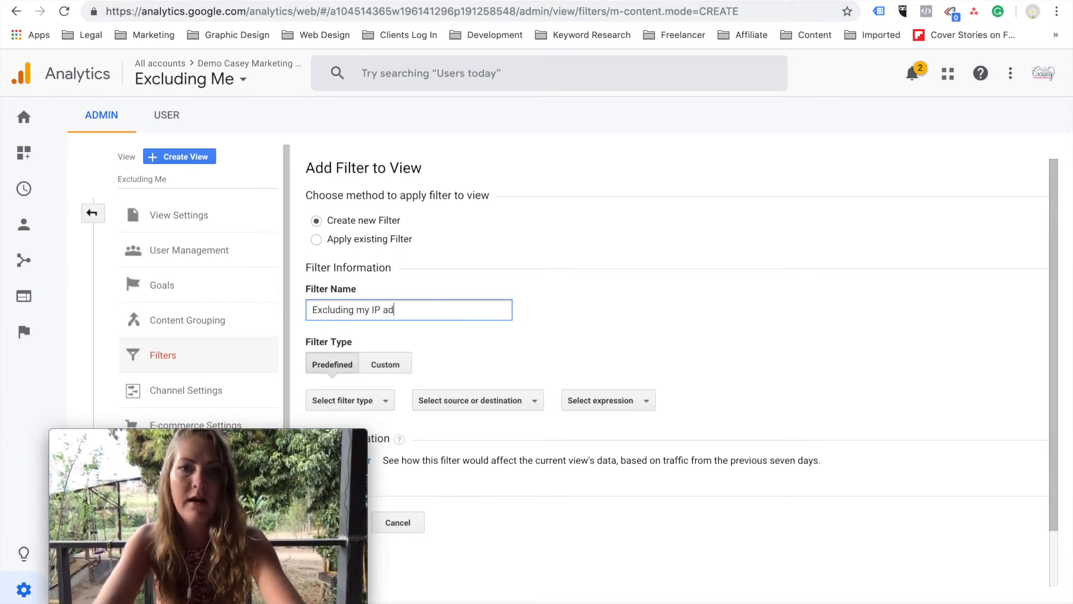
pyautogui.write('dress')
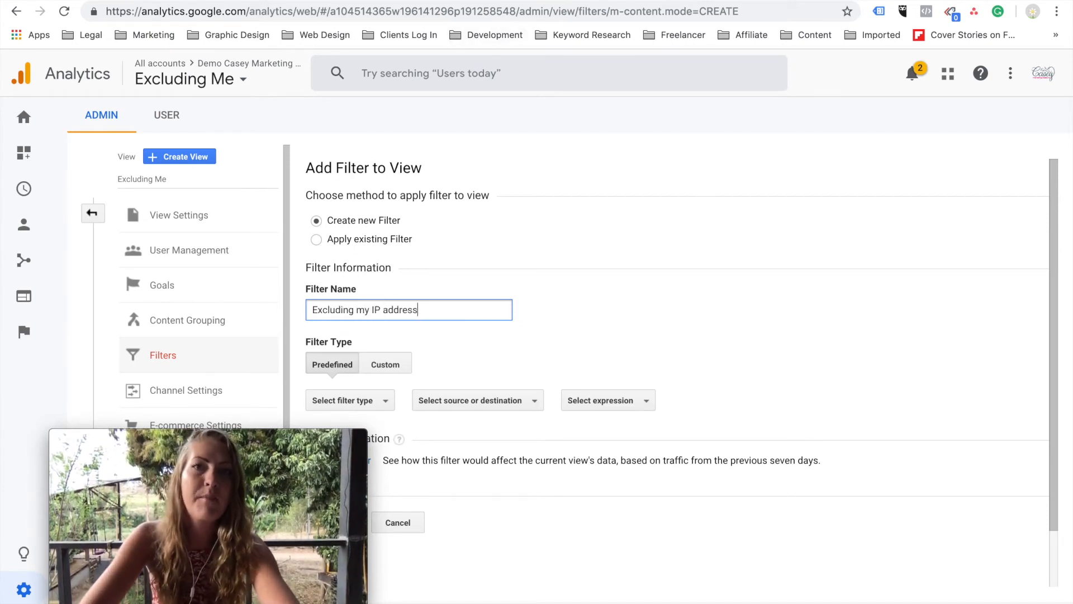
# Search Google for "ip address" in a separate browser tab, copy the public IP address and return to the filter form.
pyautogui.click(456, 1)
pyautogui.write('ip add')
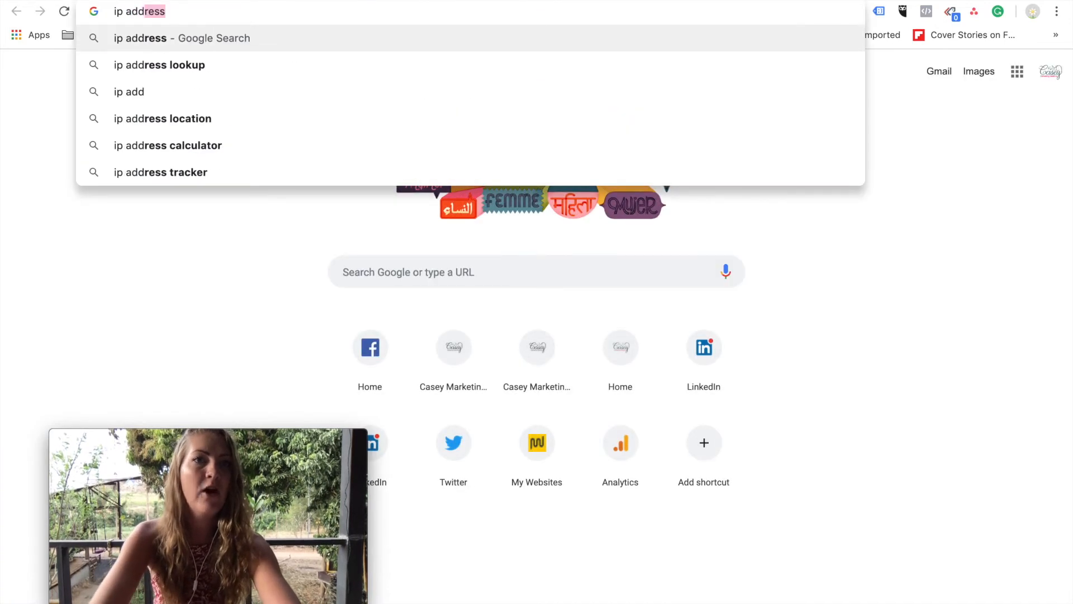
pyautogui.press('Return')
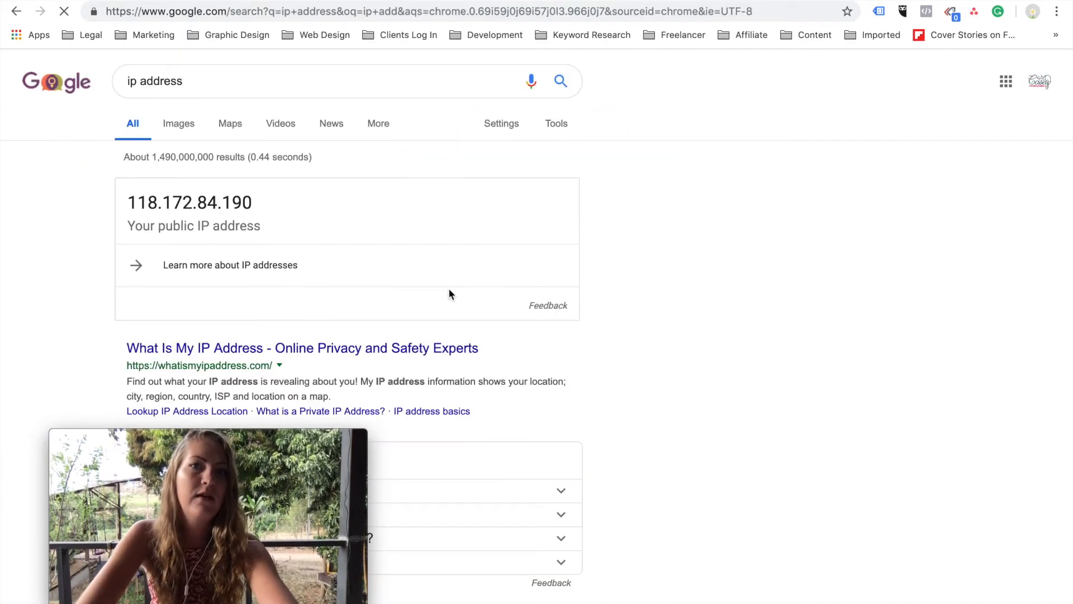
pyautogui.moveTo(131, 202); pyautogui.dragTo(264, 205)
pyautogui.hotkey('ctrl', 'c')
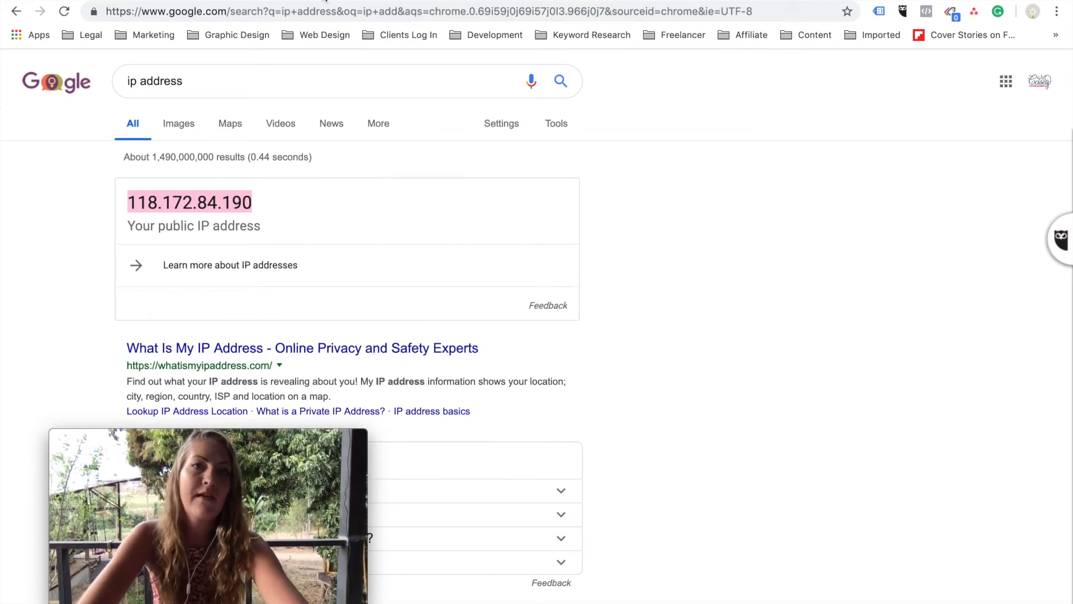
pyautogui.click(326, 1)
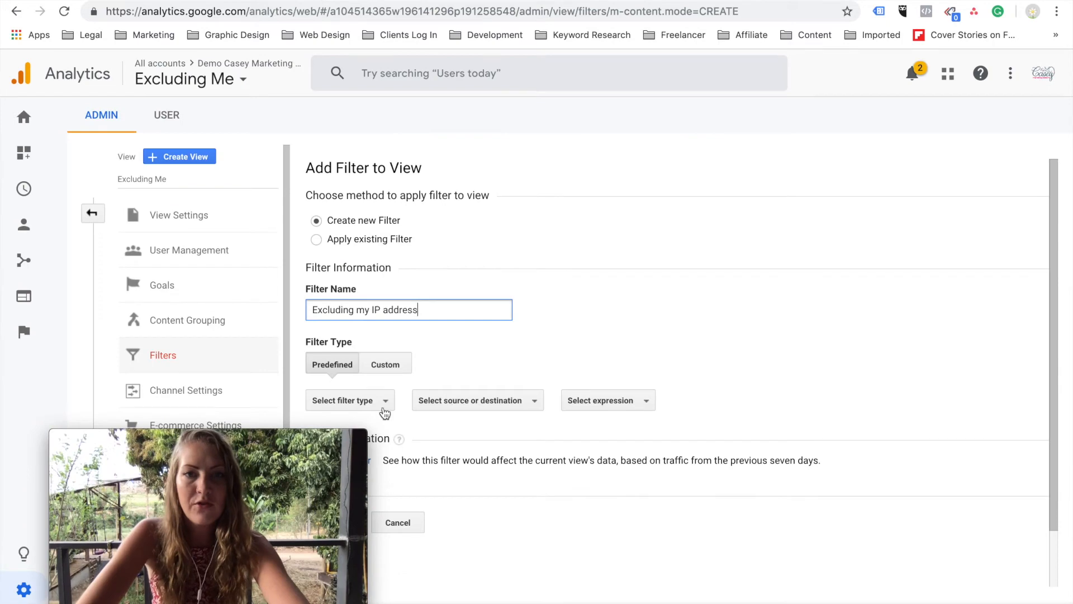
# Set the predefined filter to exclude traffic from the IP addresses that are equal to a given address.
pyautogui.moveTo(172, 499); pyautogui.dragTo(857, 507)
pyautogui.click(394, 402)
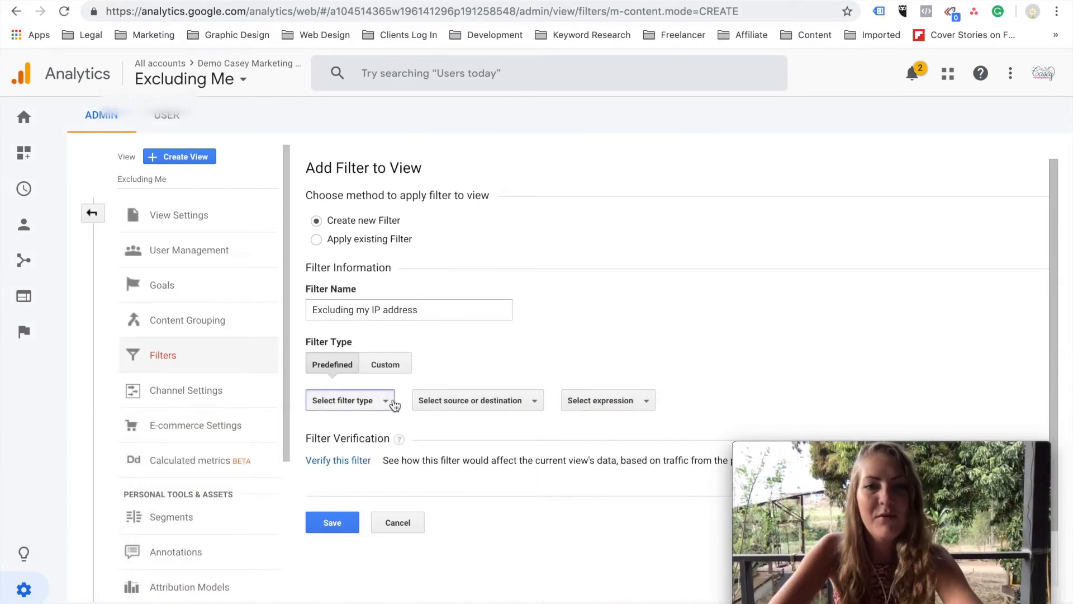
pyautogui.click(339, 425)
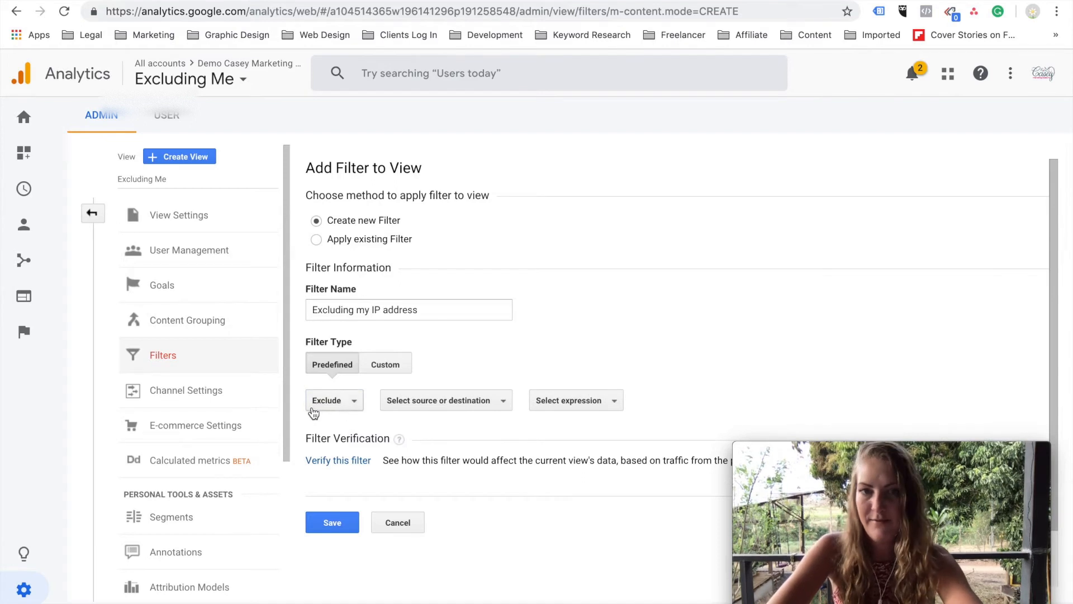
pyautogui.click(434, 400)
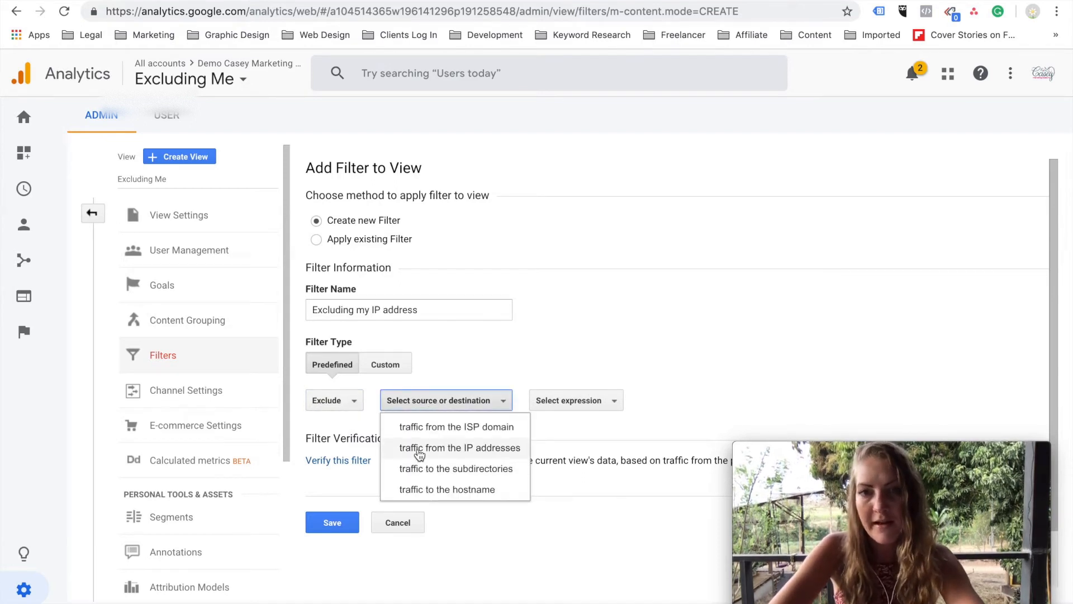
pyautogui.click(419, 451)
pyautogui.click(570, 397)
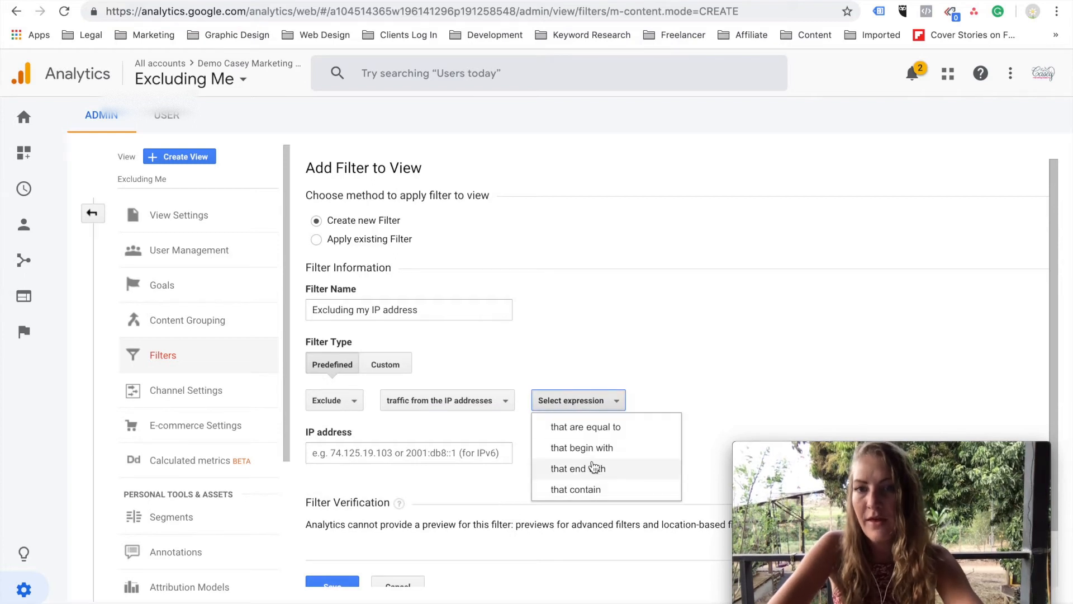
pyautogui.click(584, 431)
# Paste the copied public IP address as the filter's IP address and save the filter.
pyautogui.click(369, 459)
pyautogui.hotkey('ctrl', 'v')
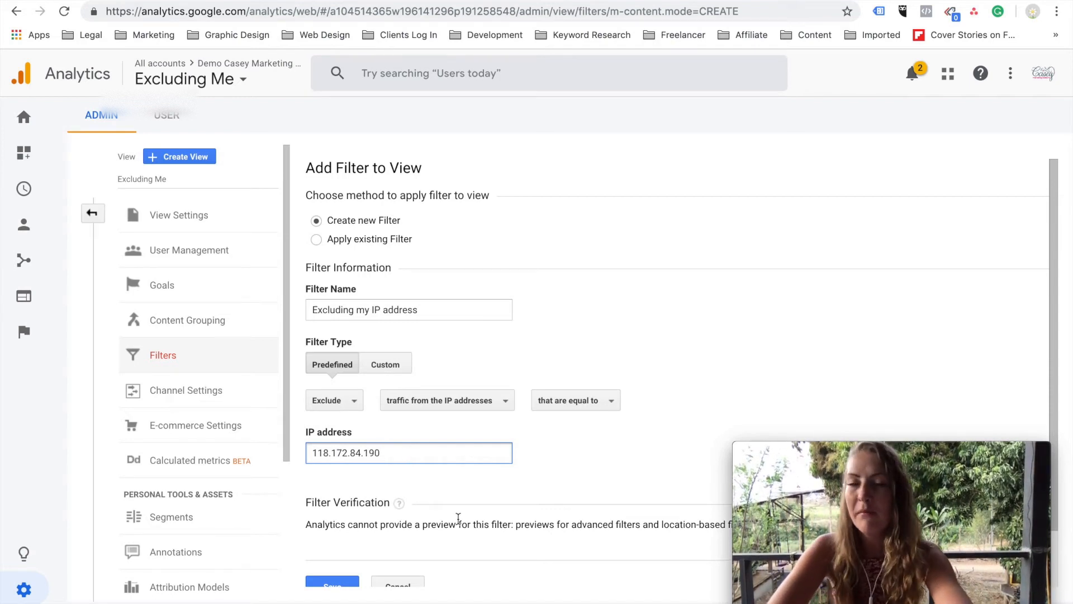
pyautogui.scroll(-2, 458, 518)
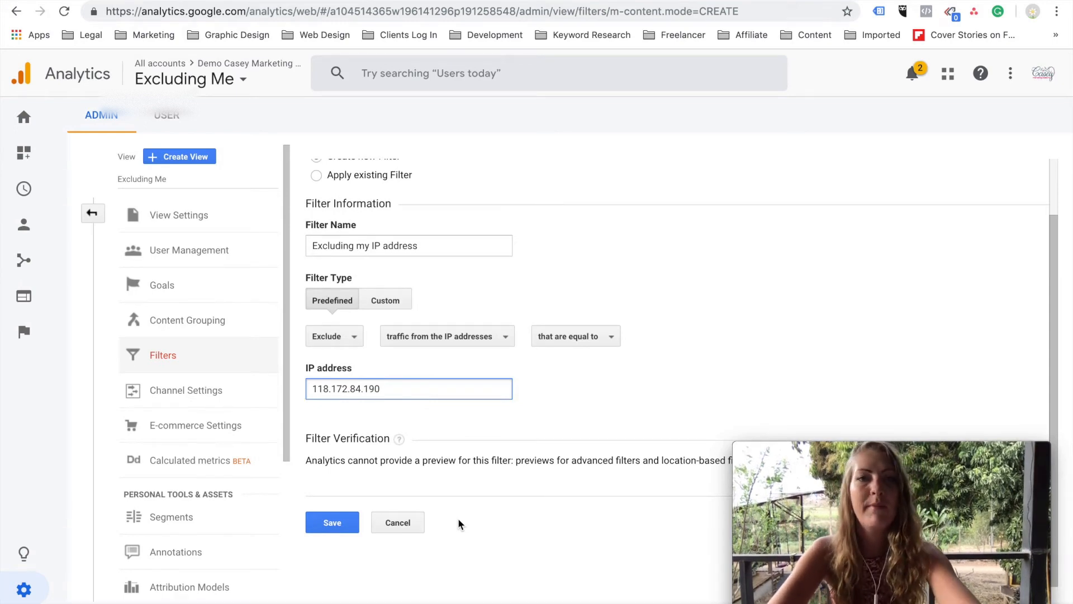
pyautogui.click(336, 524)
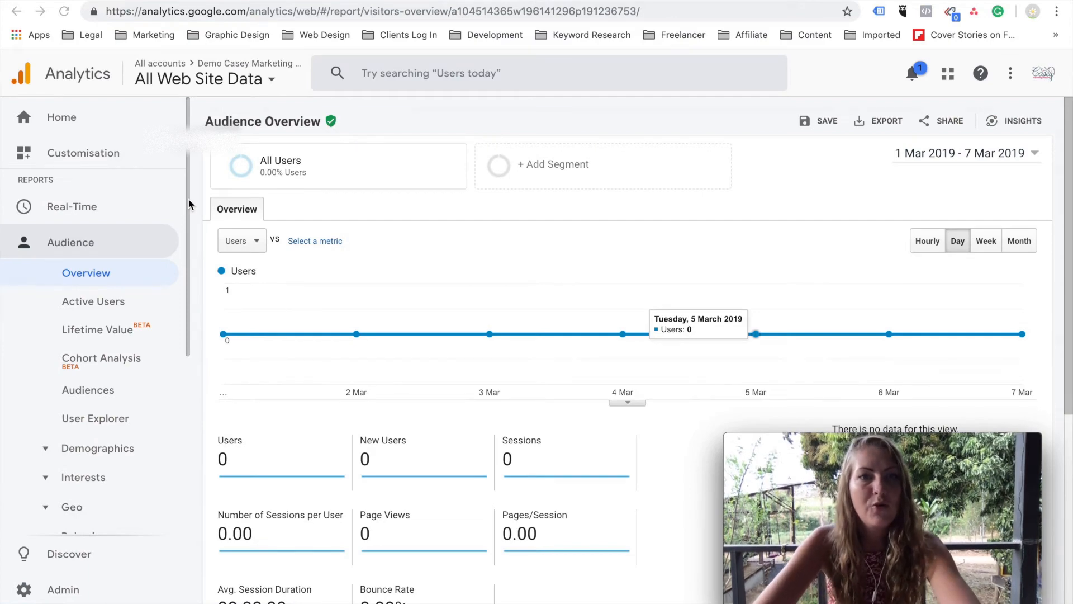
# Switch the Audience Overview report from All Web Site Data to the Excluding Me view of the demo property.
pyautogui.click(238, 84)
pyautogui.click(332, 312)
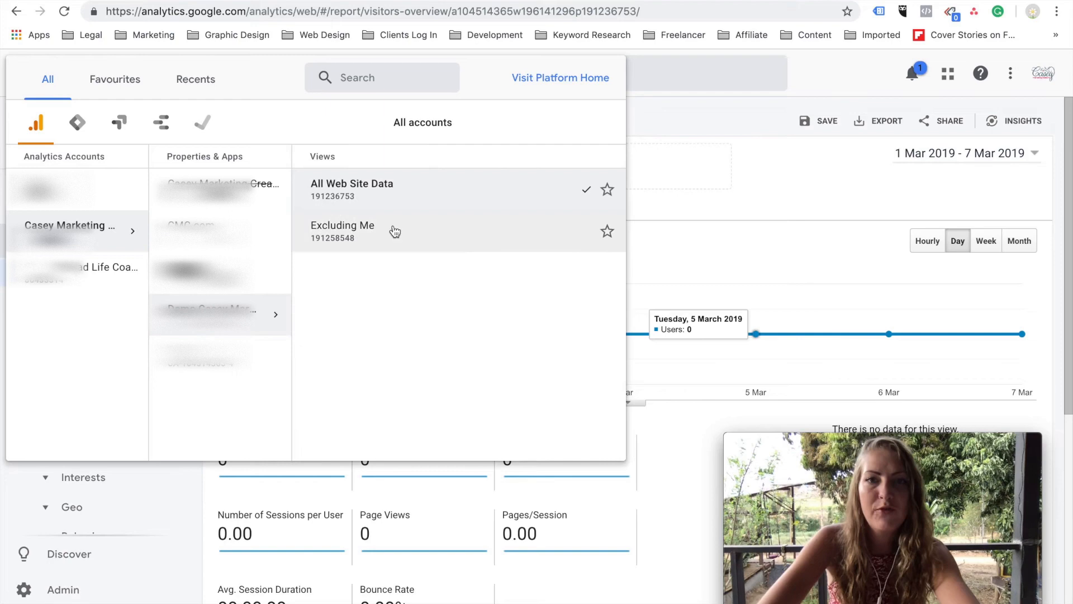
pyautogui.click(343, 231)
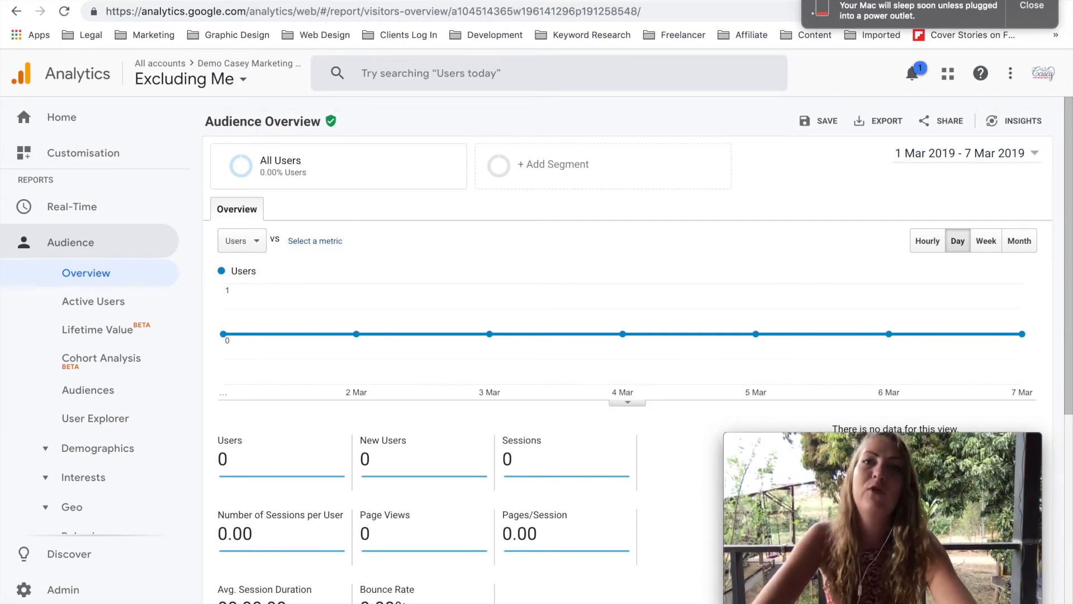
pyautogui.click(452, 1)
pyautogui.click(346, 1)
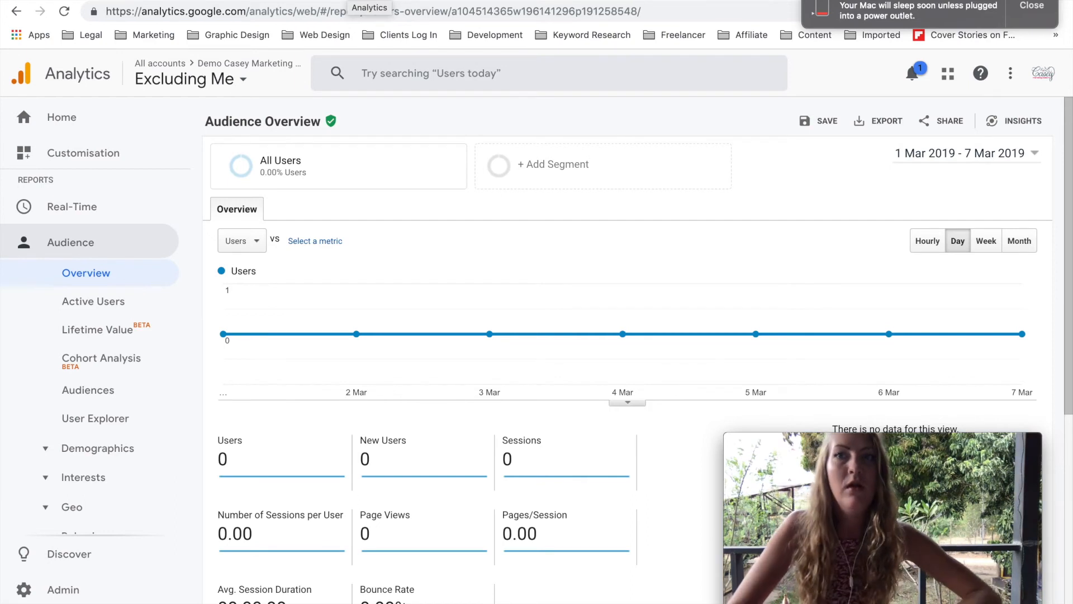
pyautogui.click(1026, 17)
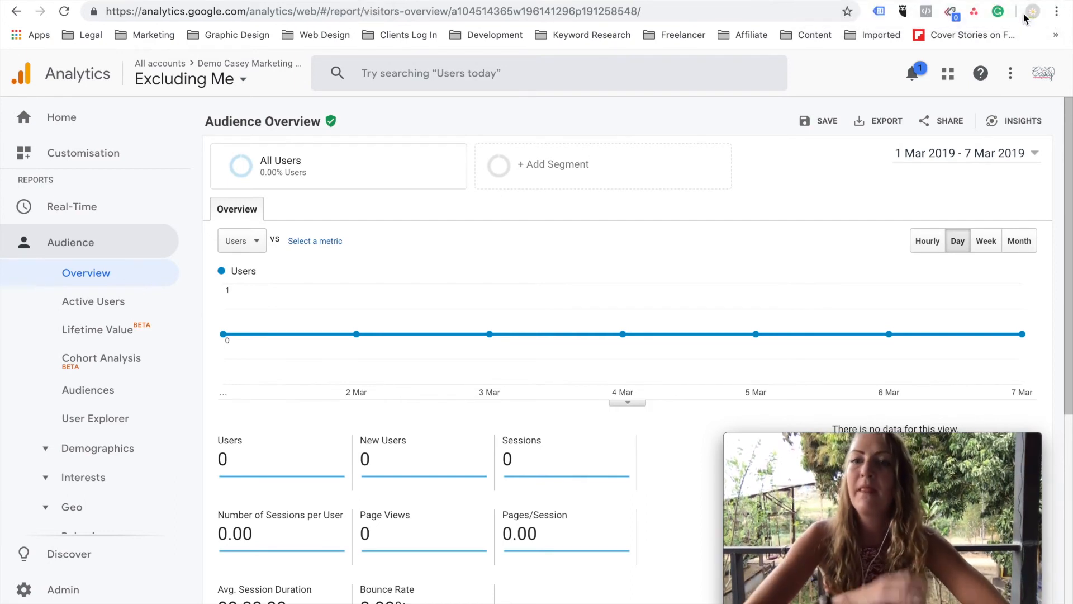